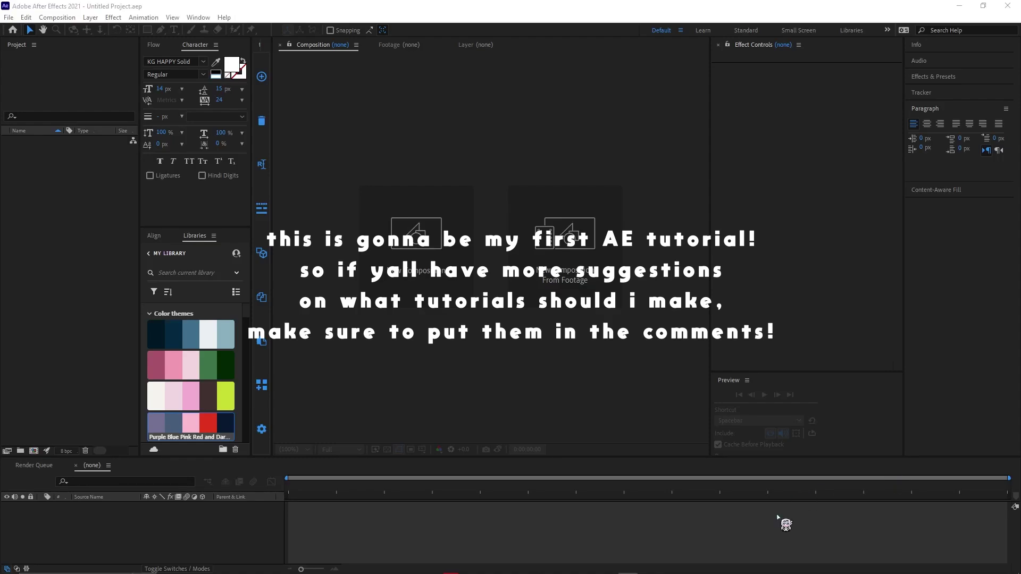
# Step: Create a new 1080×1080, 60 fps composition named Comp 1 with the default settings
pyautogui.click(755, 521)
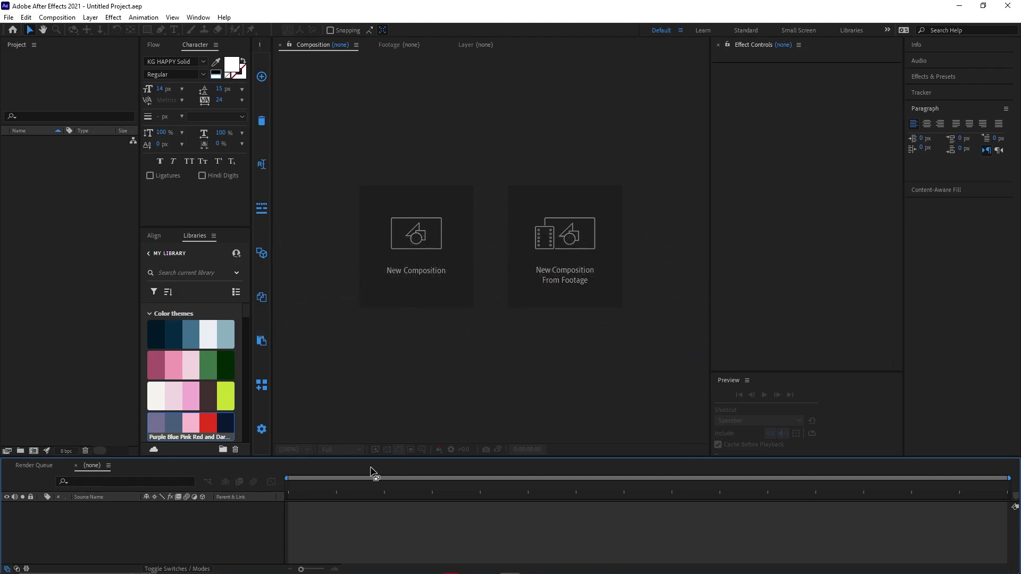
pyautogui.click(398, 289)
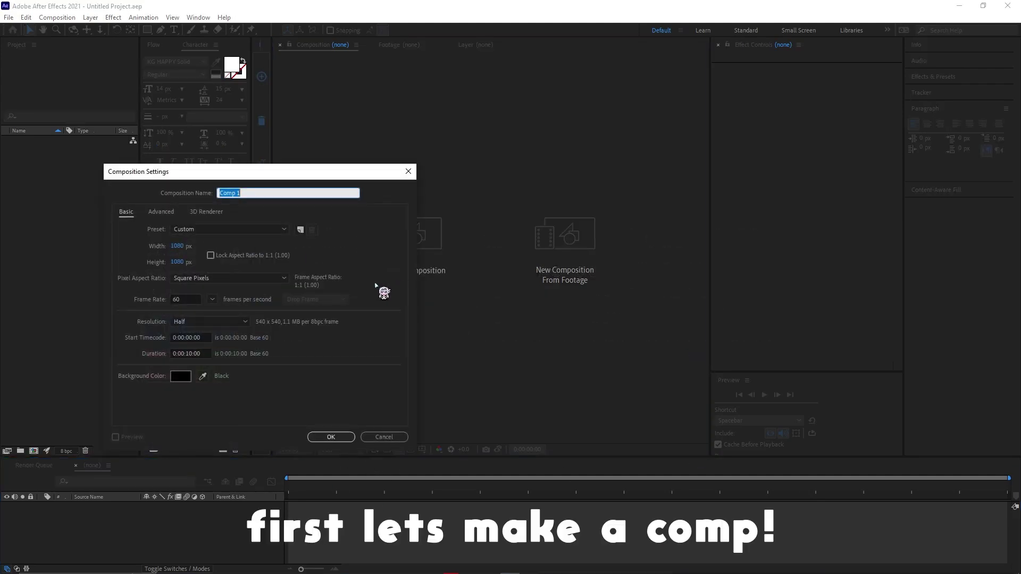
pyautogui.click(324, 439)
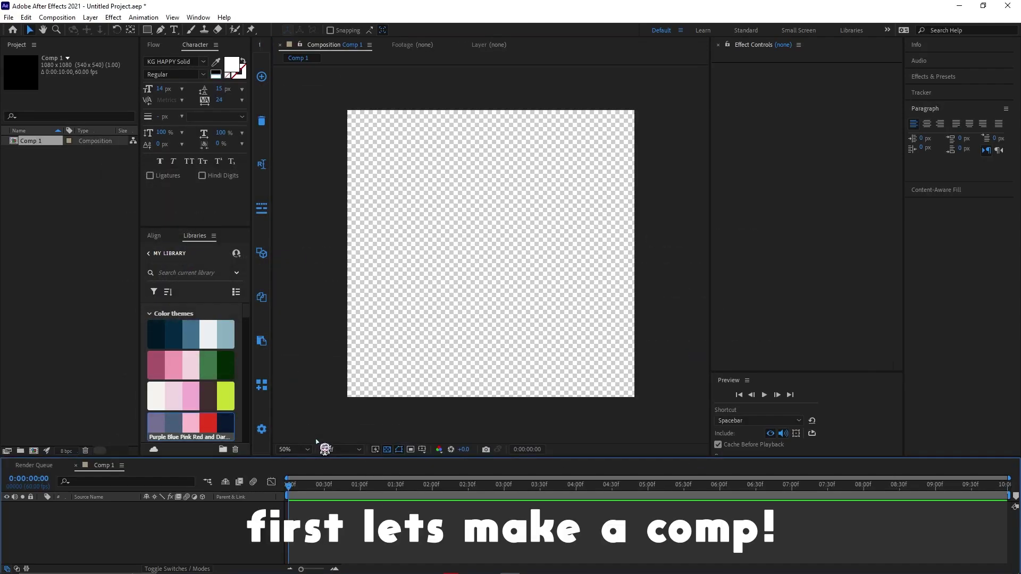
# Step: Set the viewer to Full resolution and turn off the transparency grid for a black background
pyautogui.click(346, 449)
pyautogui.click(340, 468)
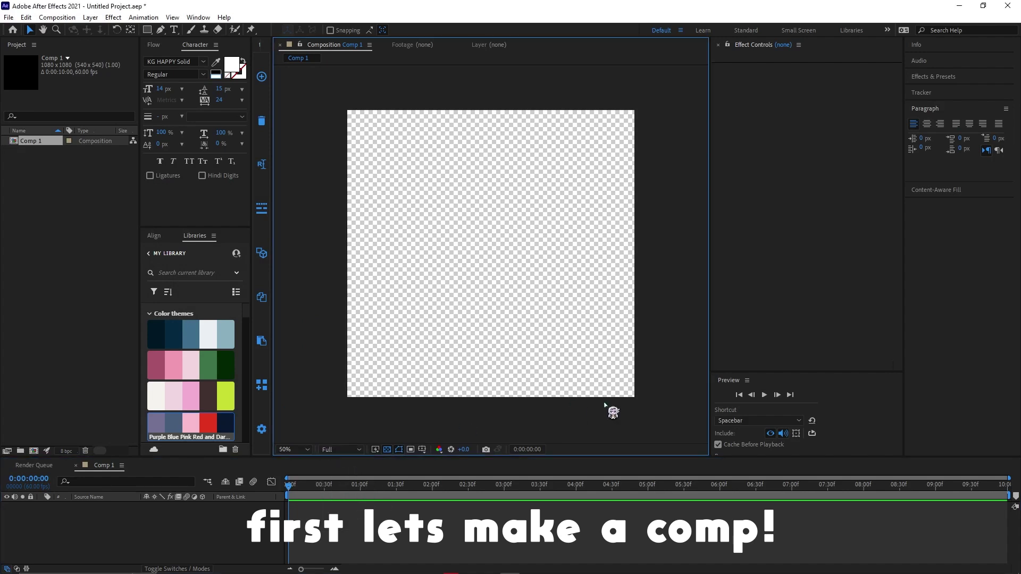
pyautogui.click(387, 449)
pyautogui.click(499, 518)
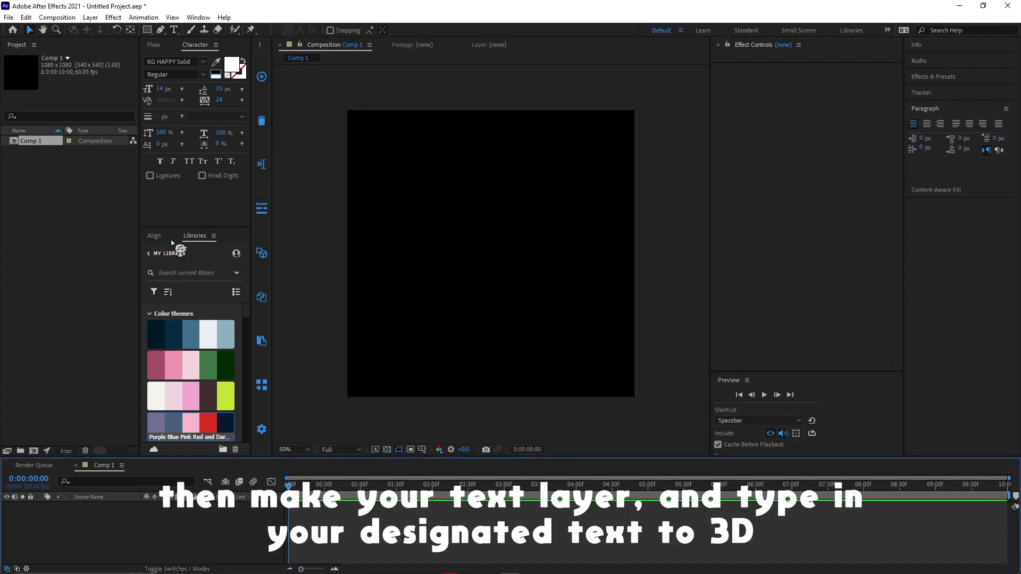
# Step: Add a new text layer reading YOU
pyautogui.click(90, 17)
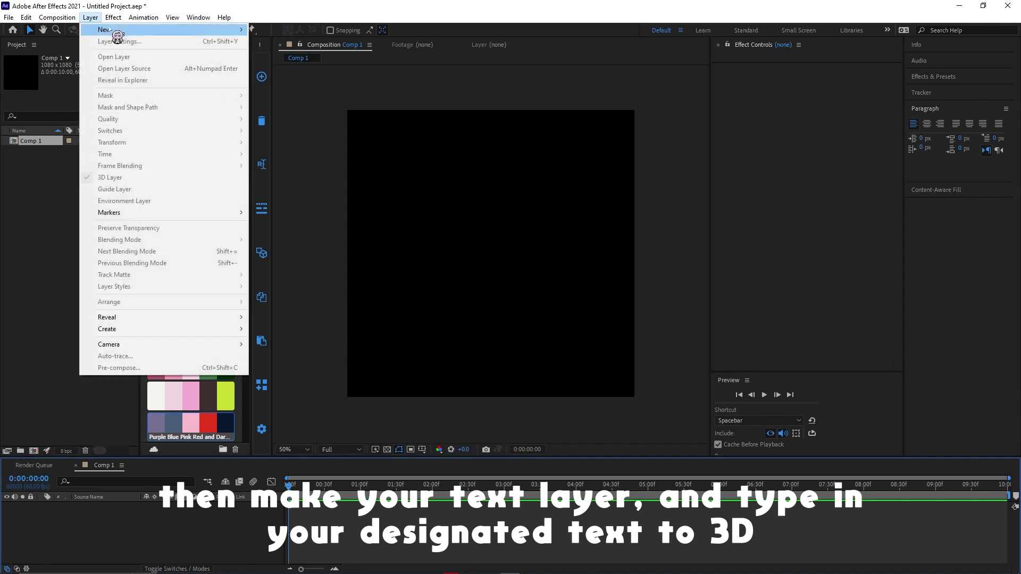
pyautogui.moveTo(213, 30)
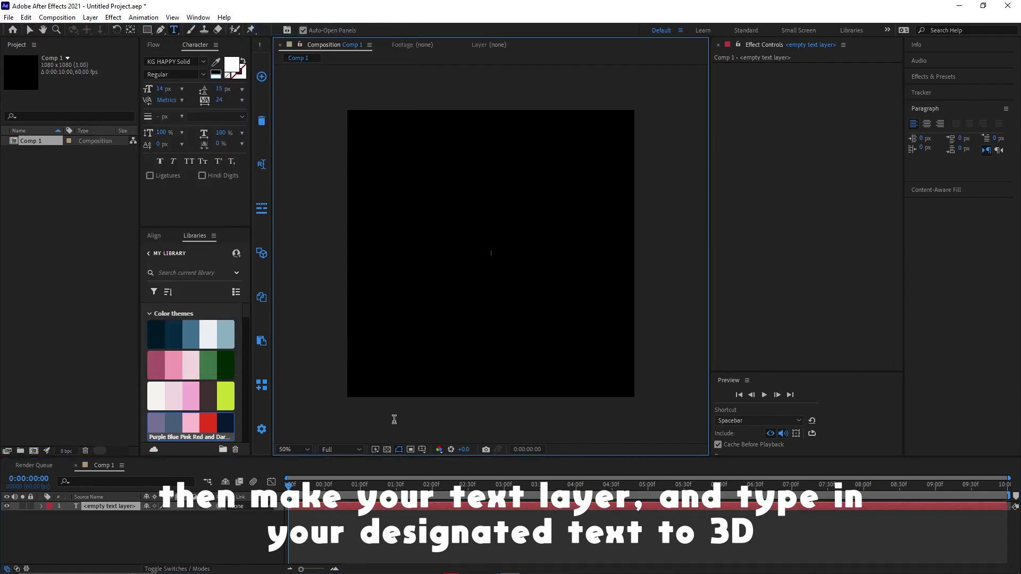
pyautogui.write('YOU')
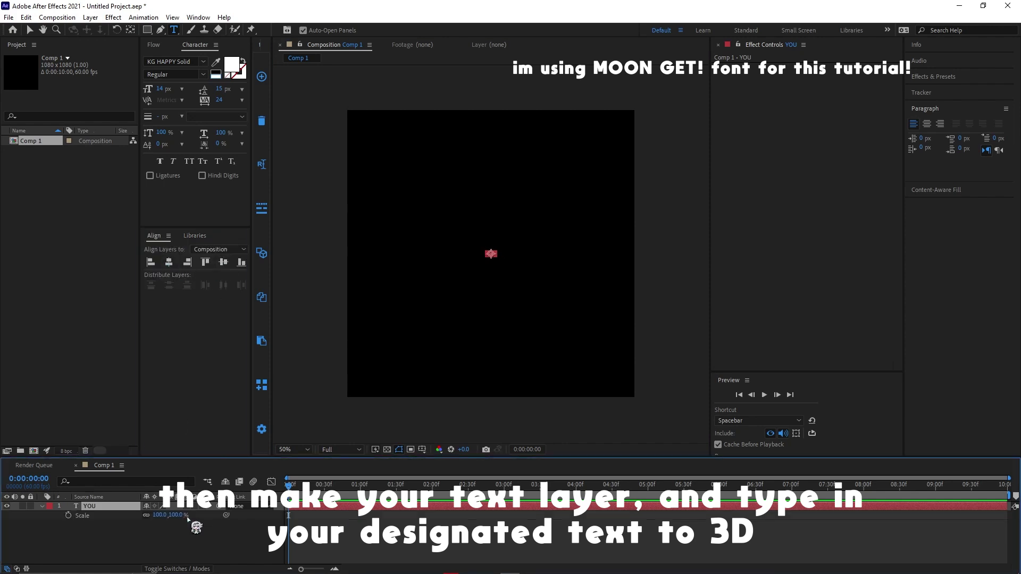
# Step: Set YOU in the MOON GET! font and scale it up to 1422%
pyautogui.click(203, 62)
pyautogui.write('moon')
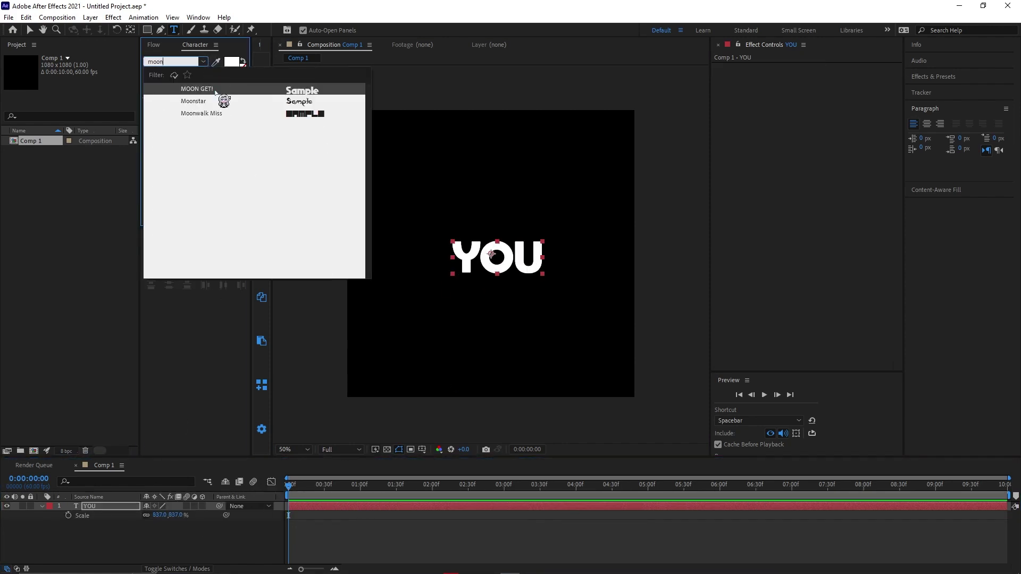
pyautogui.click(220, 92)
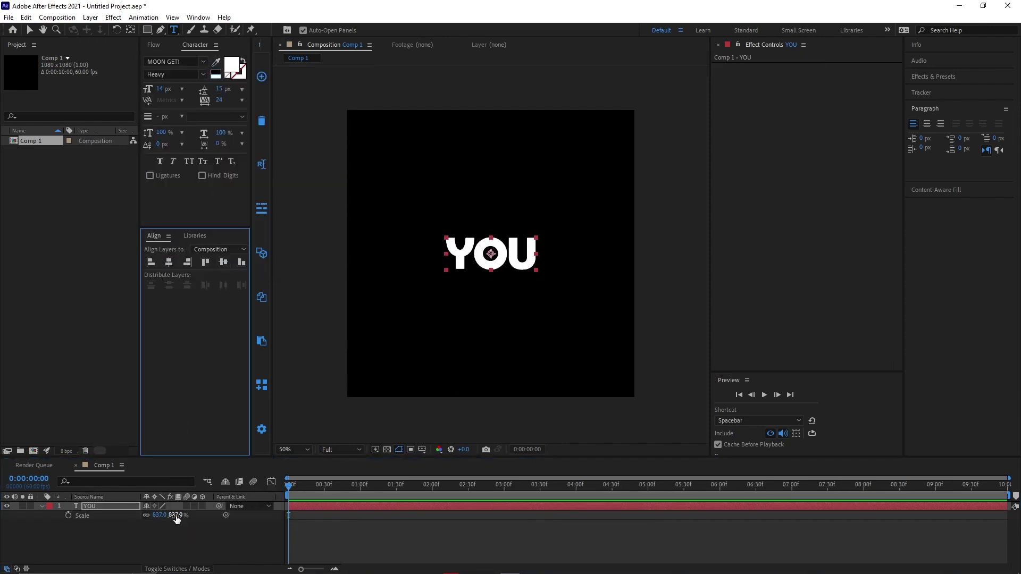
pyautogui.moveTo(177, 520); pyautogui.dragTo(483, 535)
pyautogui.click(483, 536)
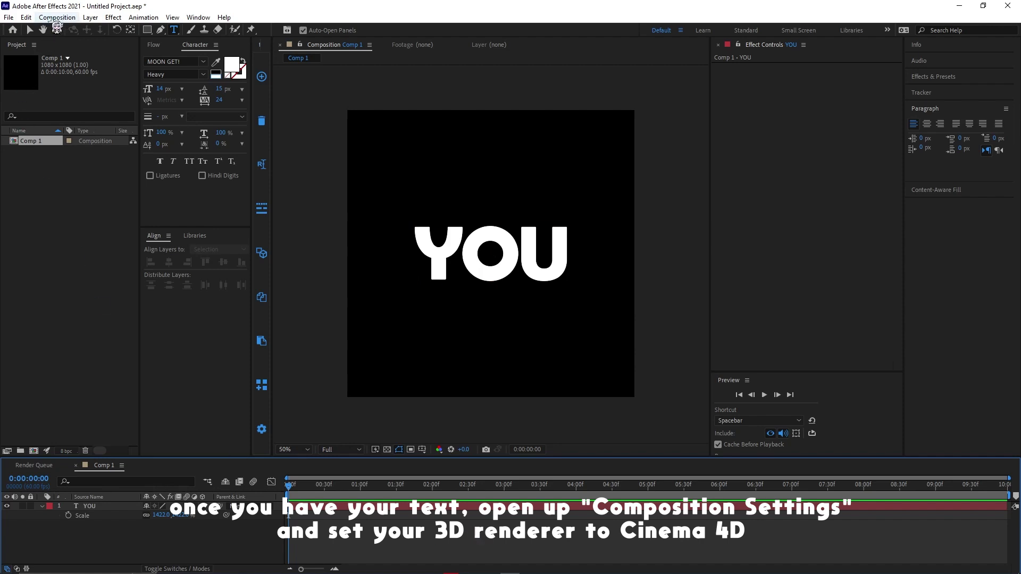
pyautogui.click(48, 21)
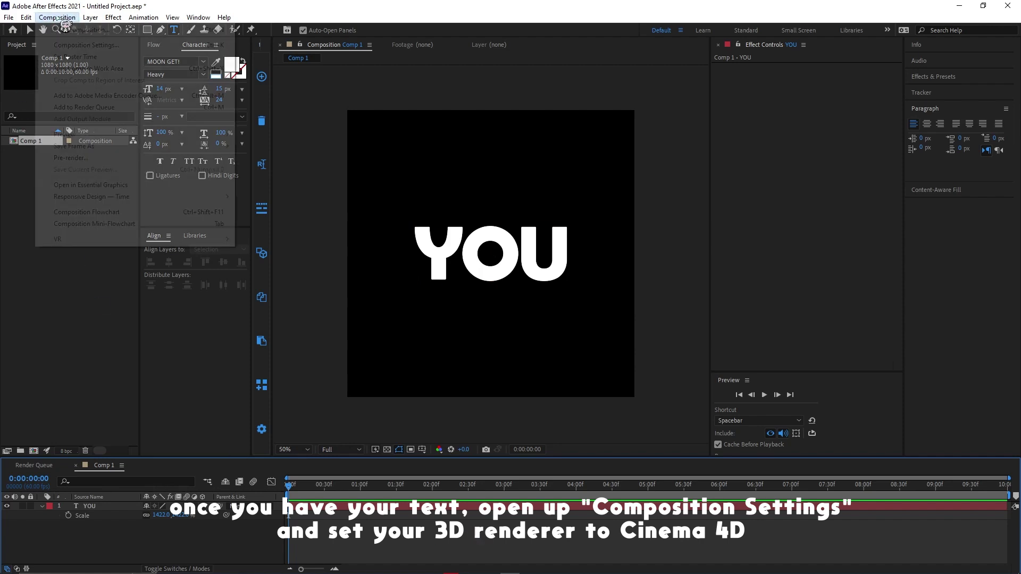
# Step: Switch Comp 1's 3D renderer to CINEMA 4D in Composition Settings
pyautogui.click(72, 48)
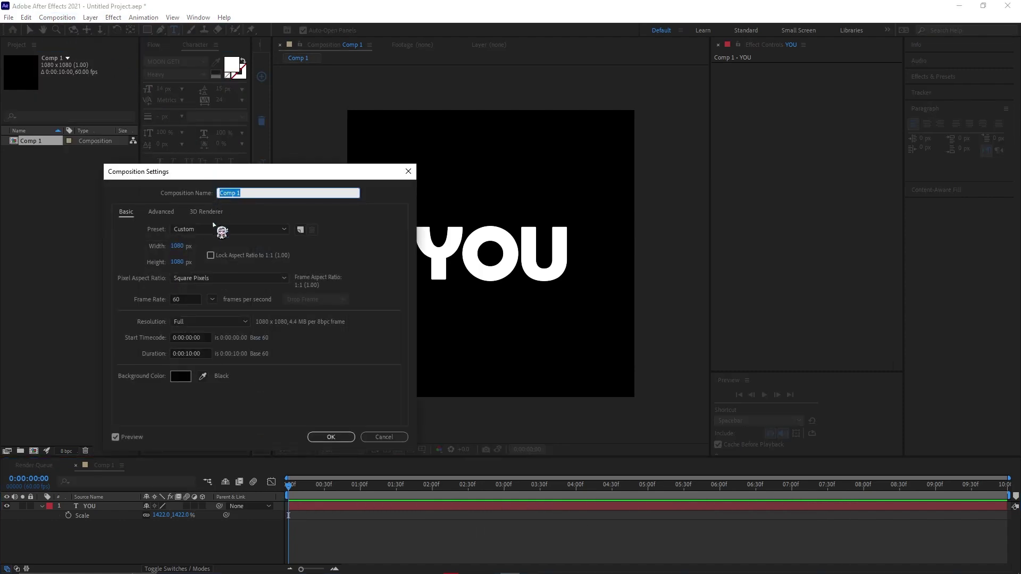
pyautogui.click(206, 212)
pyautogui.click(203, 259)
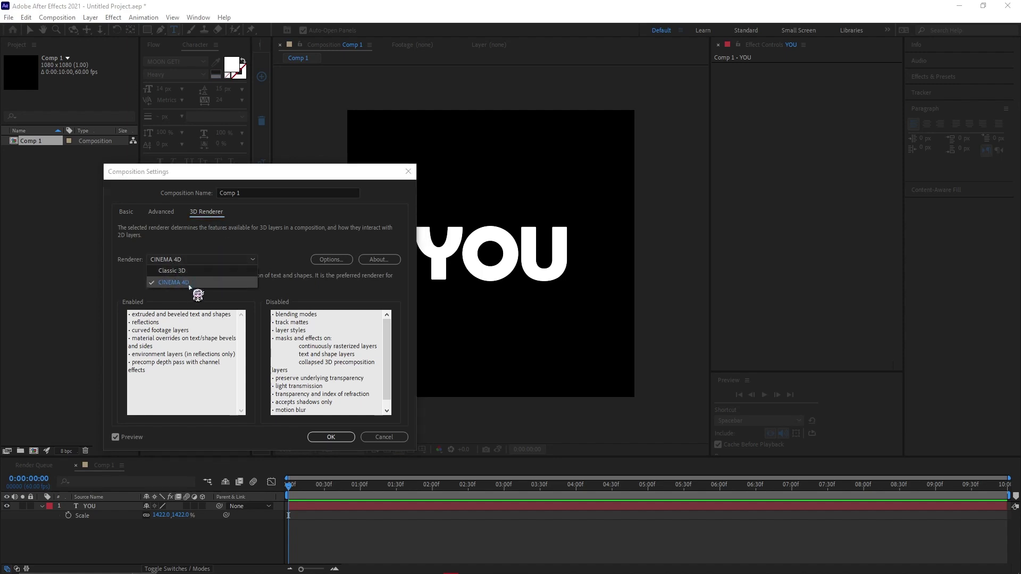
pyautogui.click(186, 284)
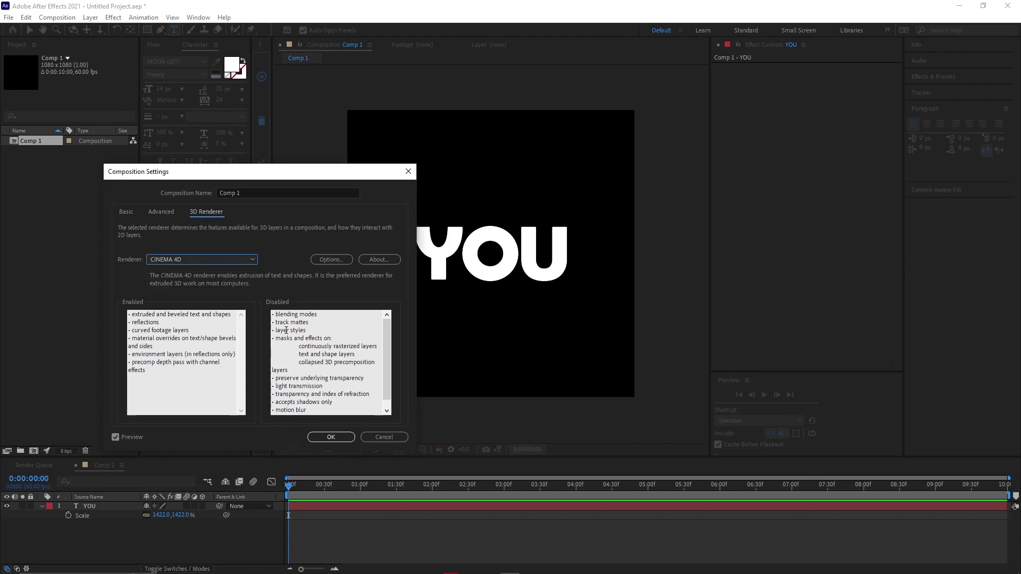
pyautogui.click(349, 437)
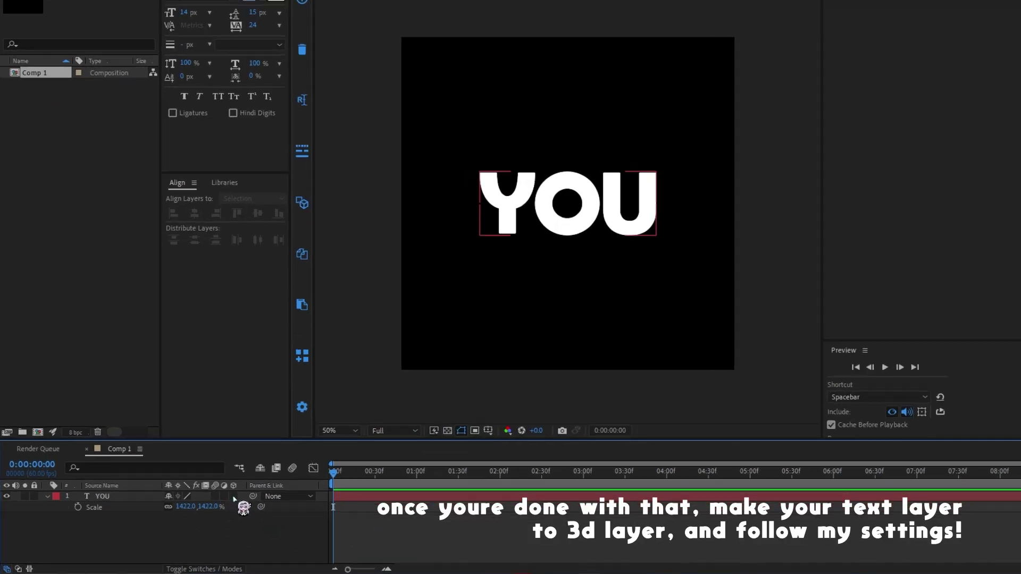
# Step: Make YOU a 3D layer and set its Bevel Depth to 1.0
pyautogui.click(202, 506)
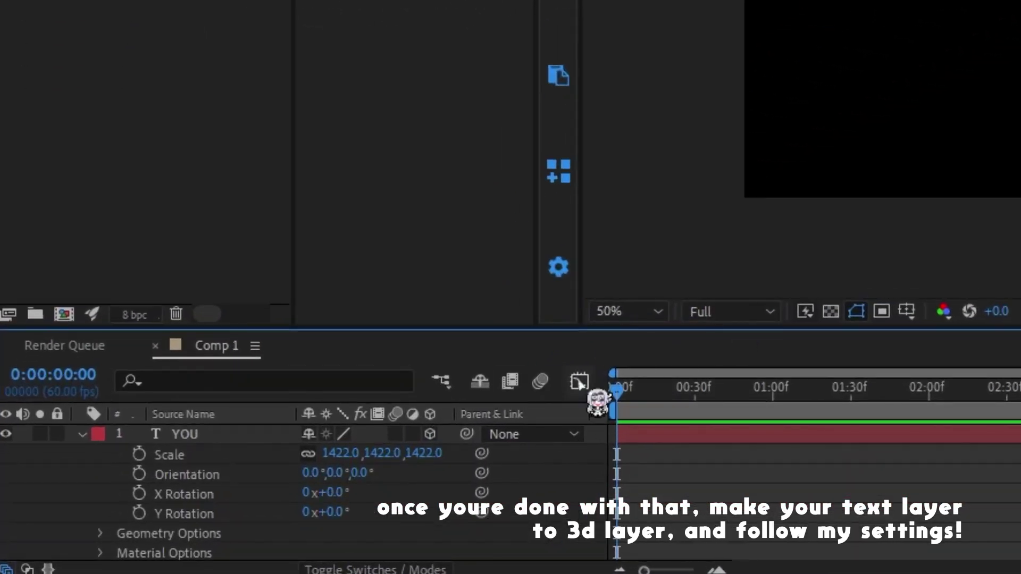
pyautogui.click(101, 534)
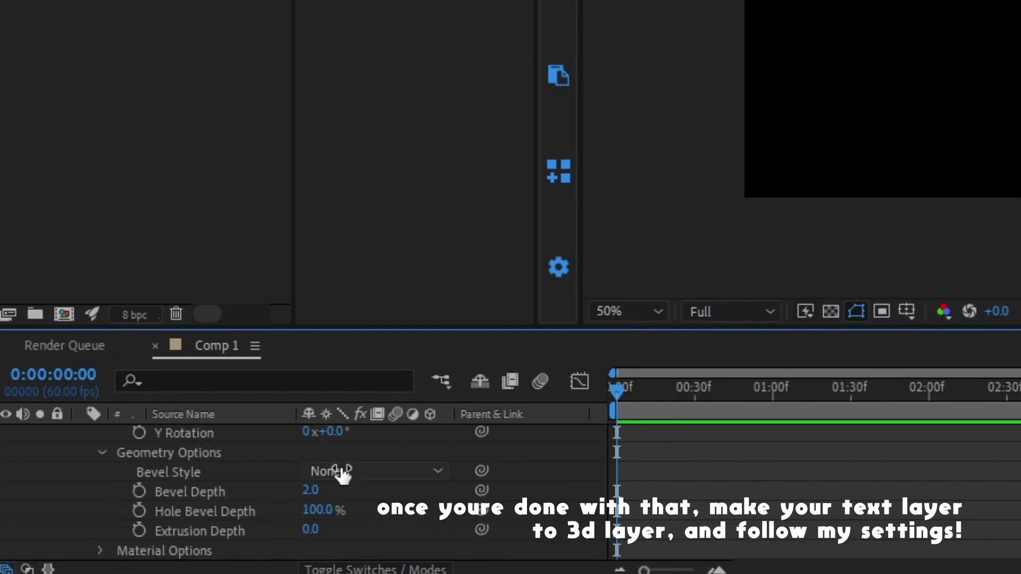
pyautogui.click(310, 490)
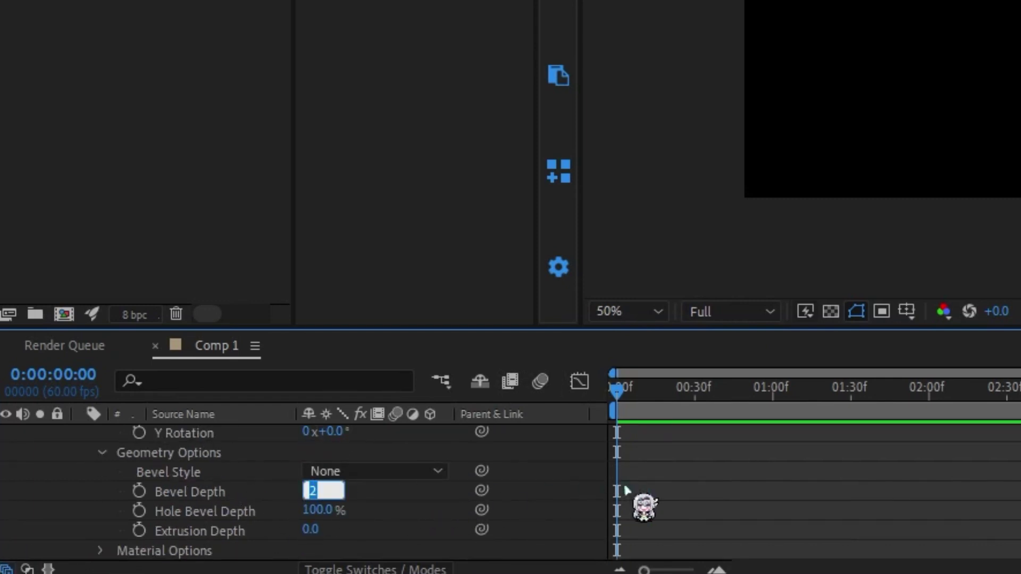
pyautogui.write('1')
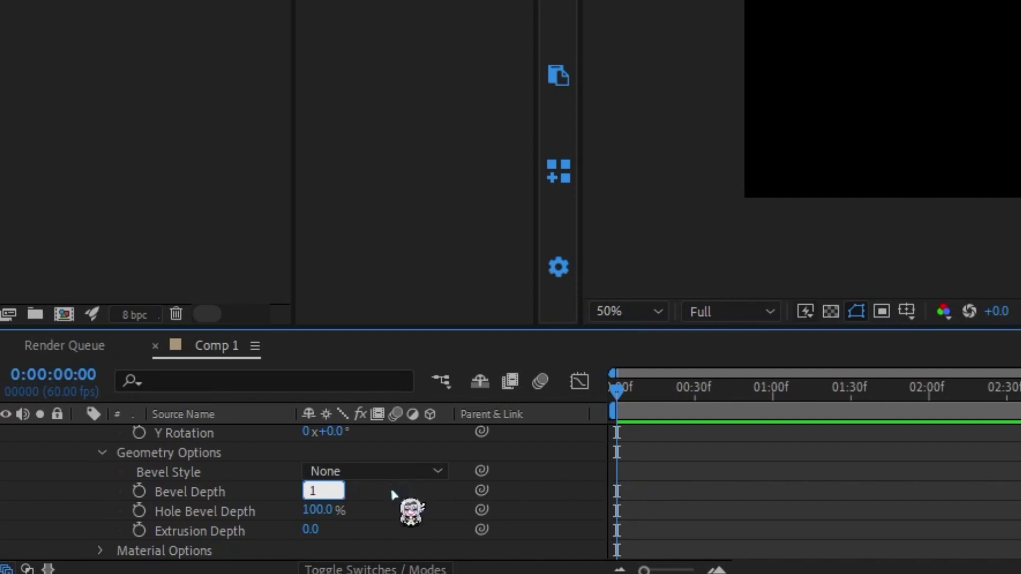
pyautogui.press('Return')
# Step: Set the Extrusion Depth to 7.0 and the Bevel Style to Convex
pyautogui.click(310, 529)
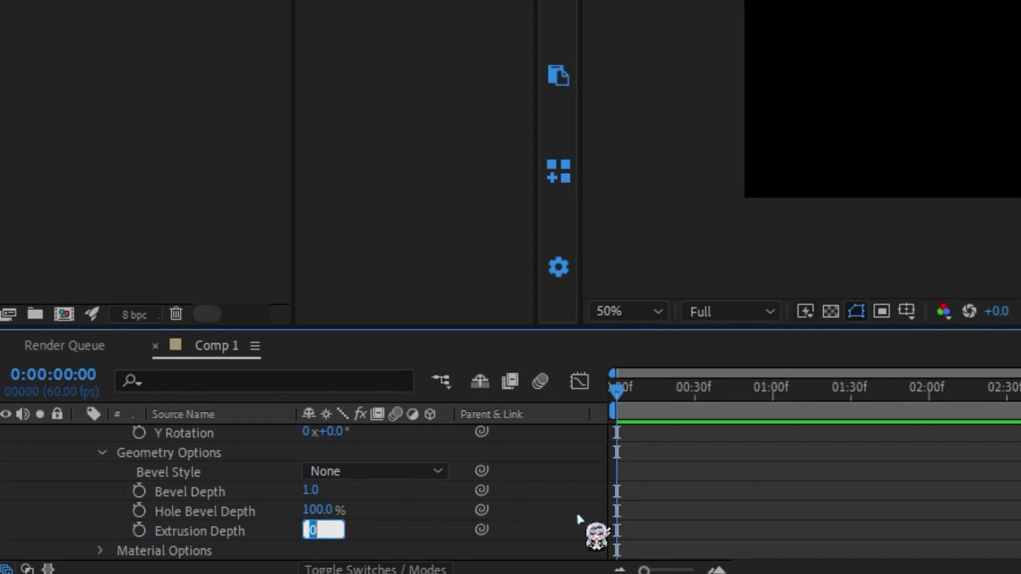
pyautogui.write('7')
pyautogui.press('Return')
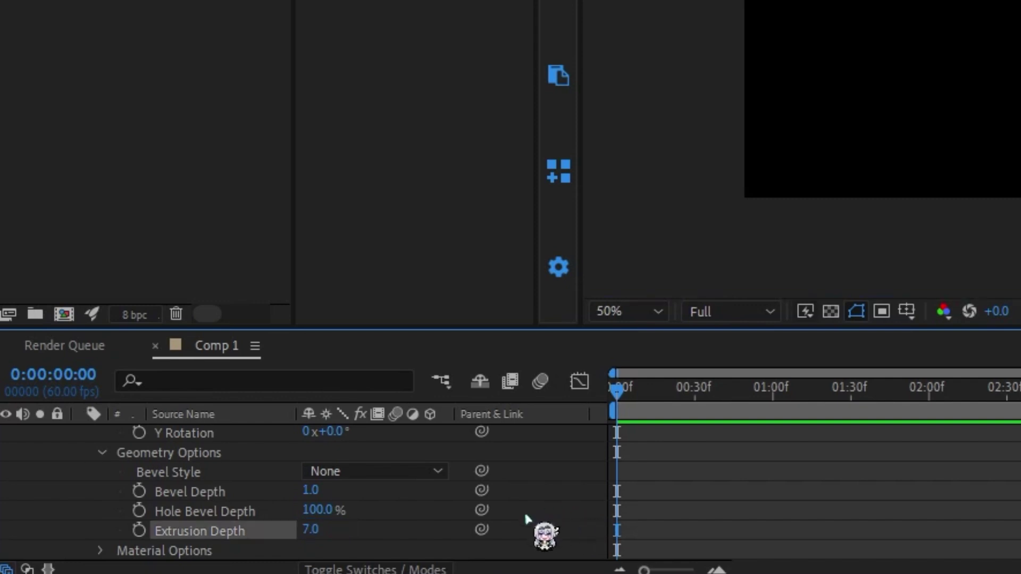
pyautogui.click(398, 471)
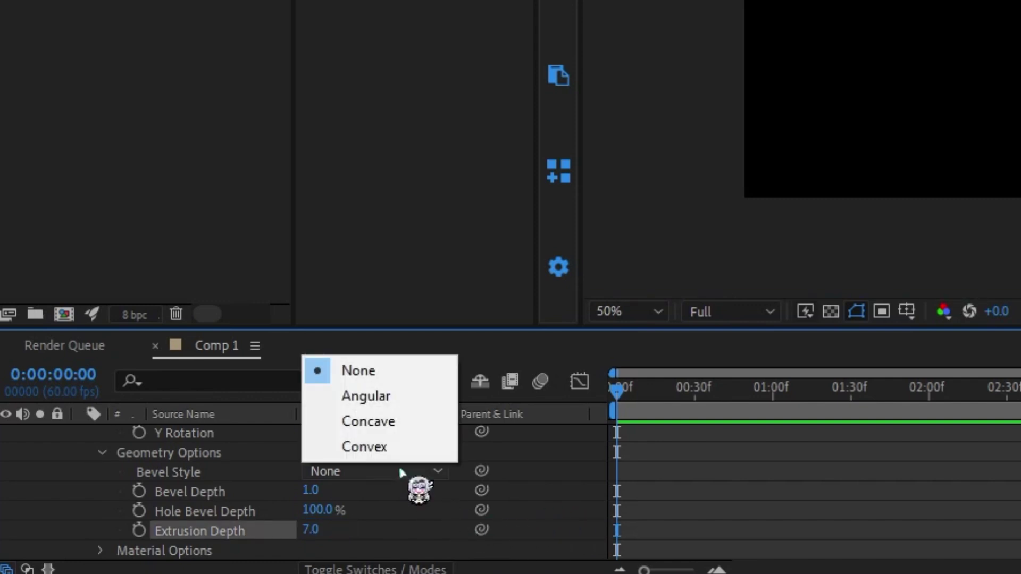
pyautogui.click(356, 449)
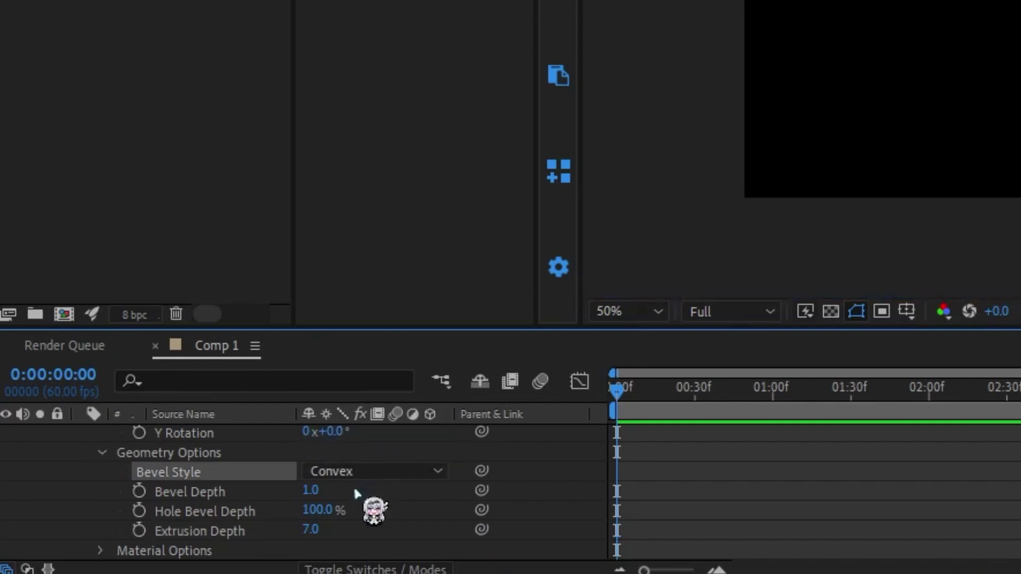
# Step: In the YOU layer's Material Options, set Reflection Rolloff to 100%
pyautogui.click(100, 551)
pyautogui.scroll(-3, 98, 555)
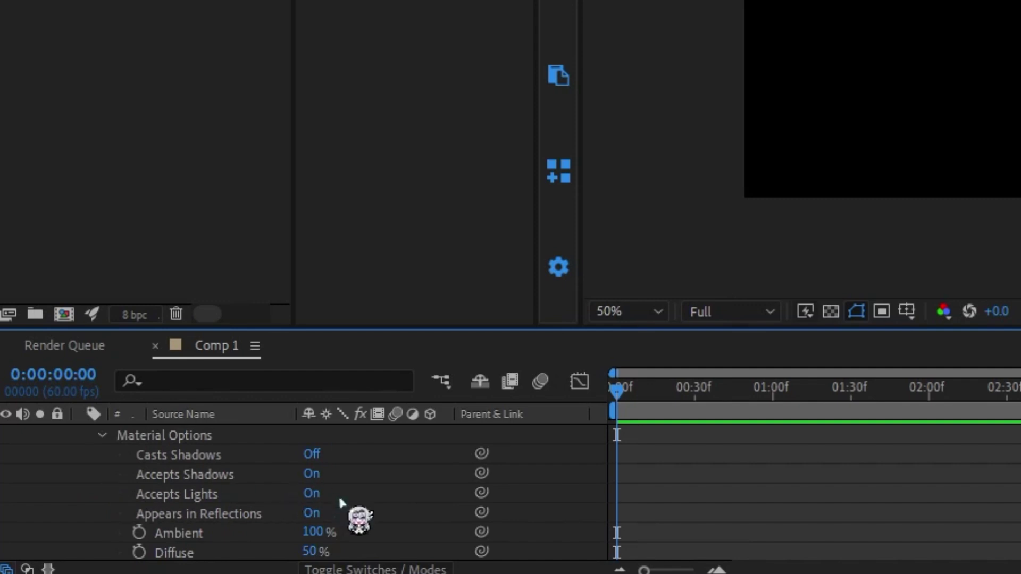
pyautogui.scroll(-3, 340, 501)
pyautogui.scroll(-3, 339, 503)
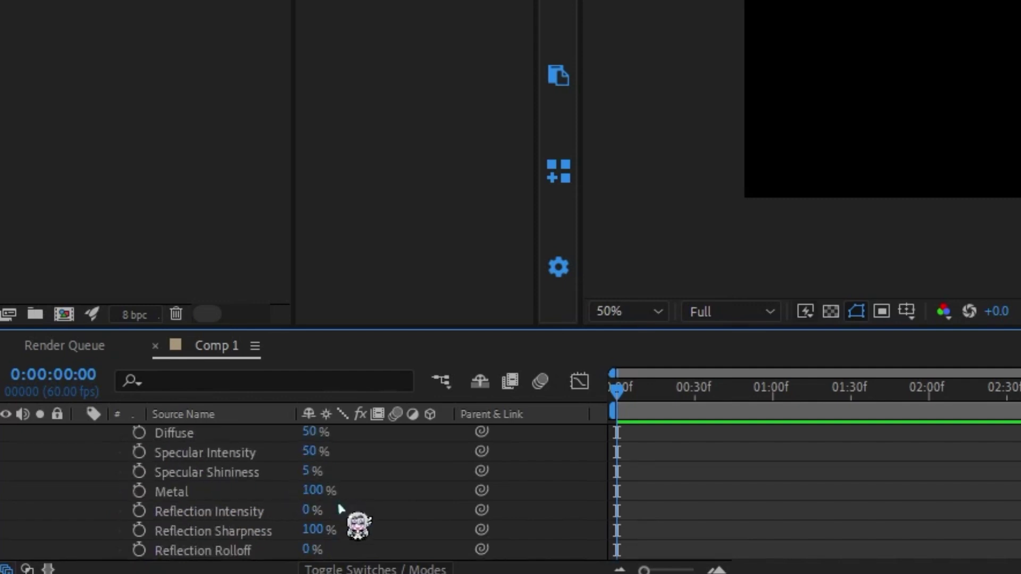
pyautogui.click(313, 550)
pyautogui.write('100')
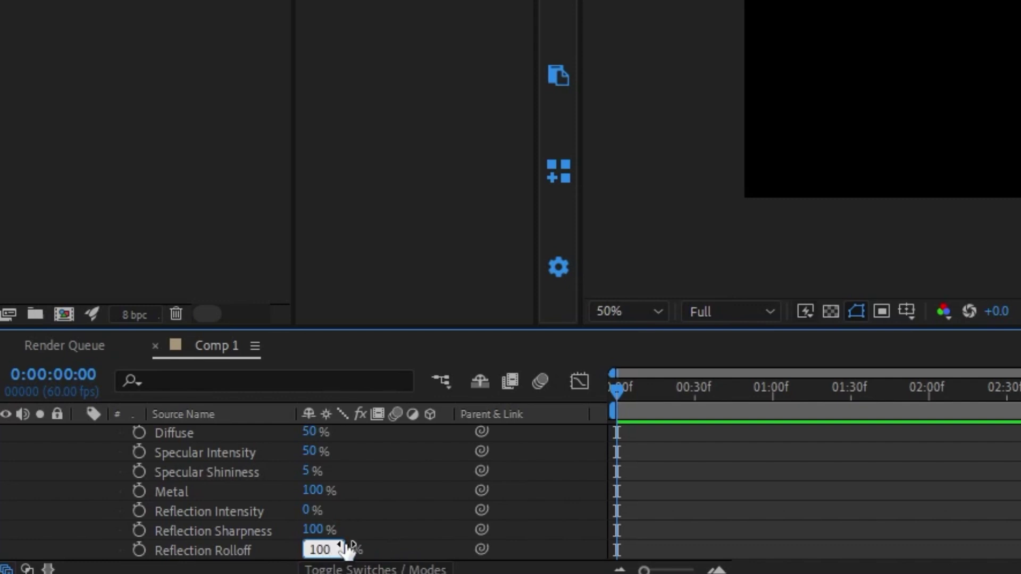
pyautogui.press('Return')
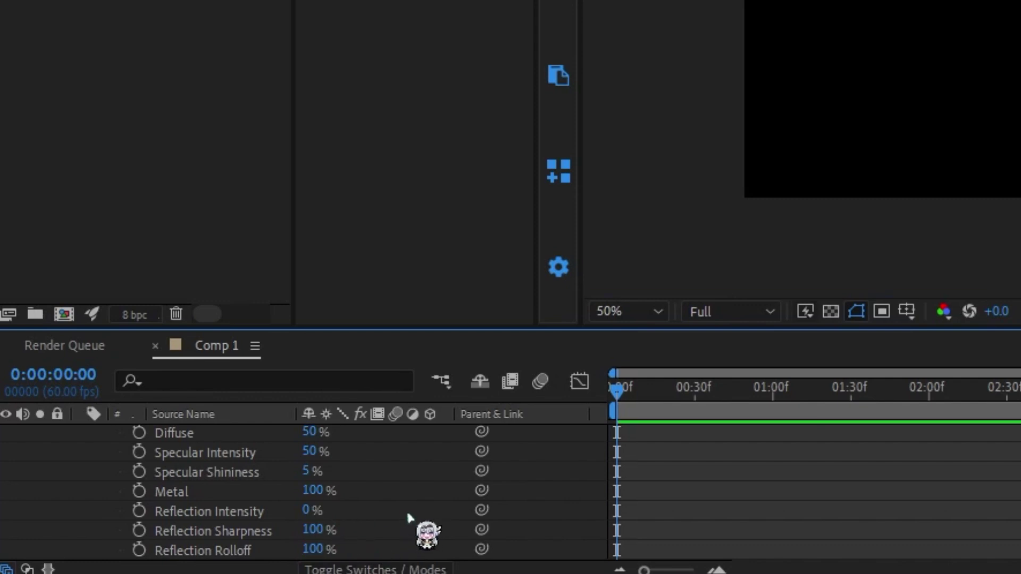
# Step: Set Reflection Intensity to 1%
pyautogui.click(309, 513)
pyautogui.write('1')
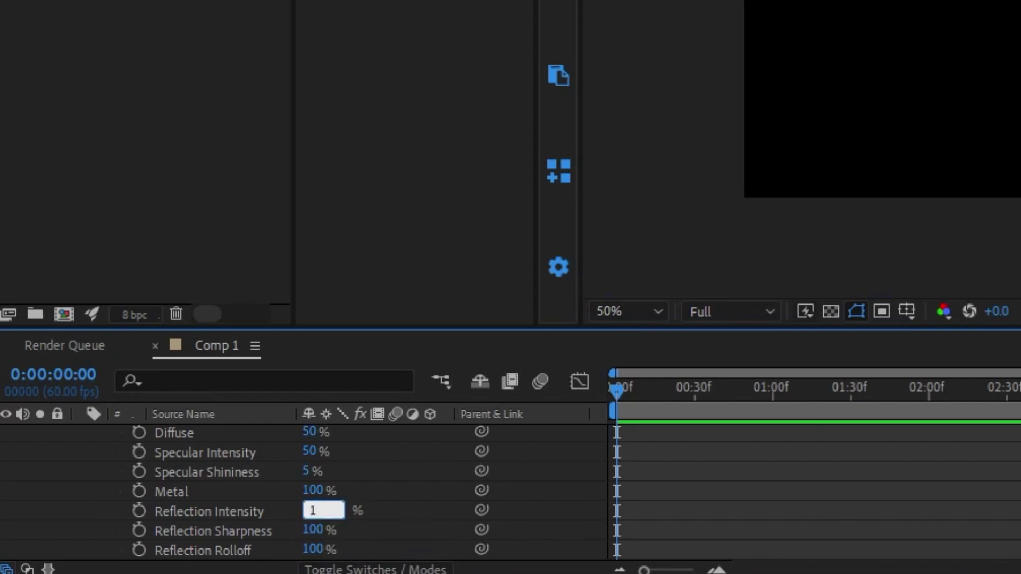
pyautogui.press('Return')
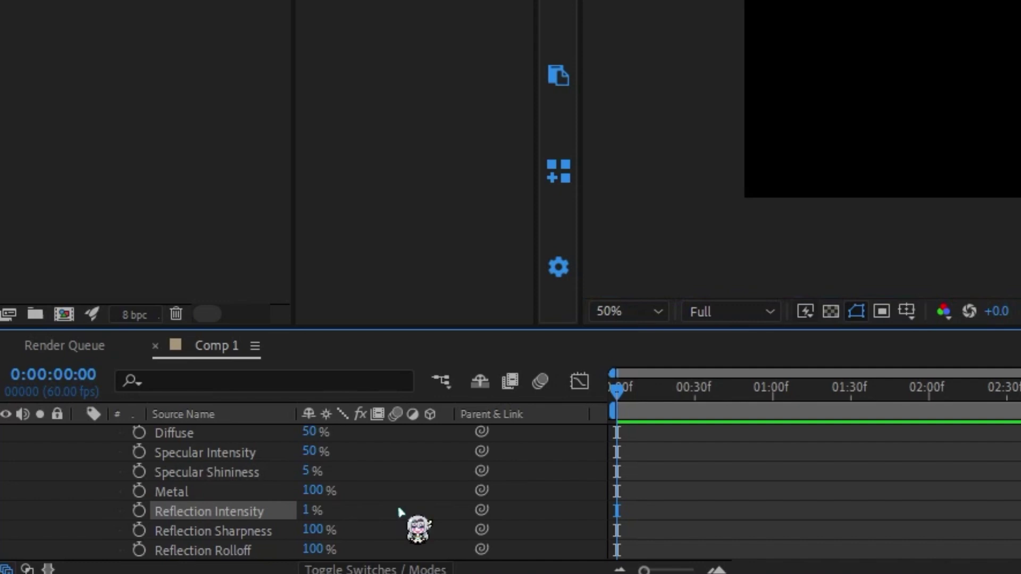
pyautogui.scroll(2, 395, 513)
pyautogui.scroll(4, 395, 512)
pyautogui.scroll(2, 395, 512)
pyautogui.scroll(1, 415, 531)
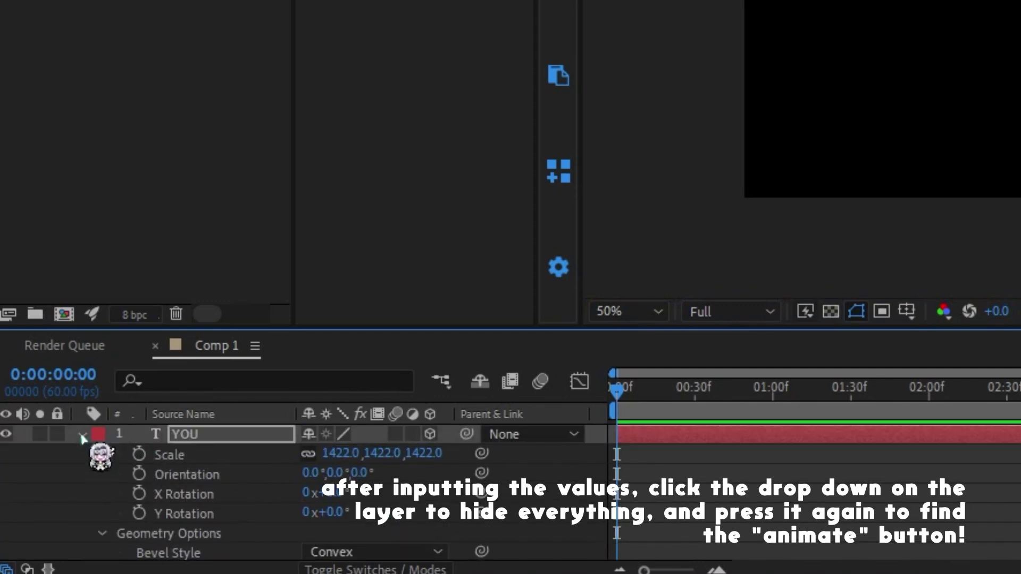
# Step: Add a Side Color RGB text animator to YOU and make the sides green
pyautogui.click(82, 434)
pyautogui.click(82, 434)
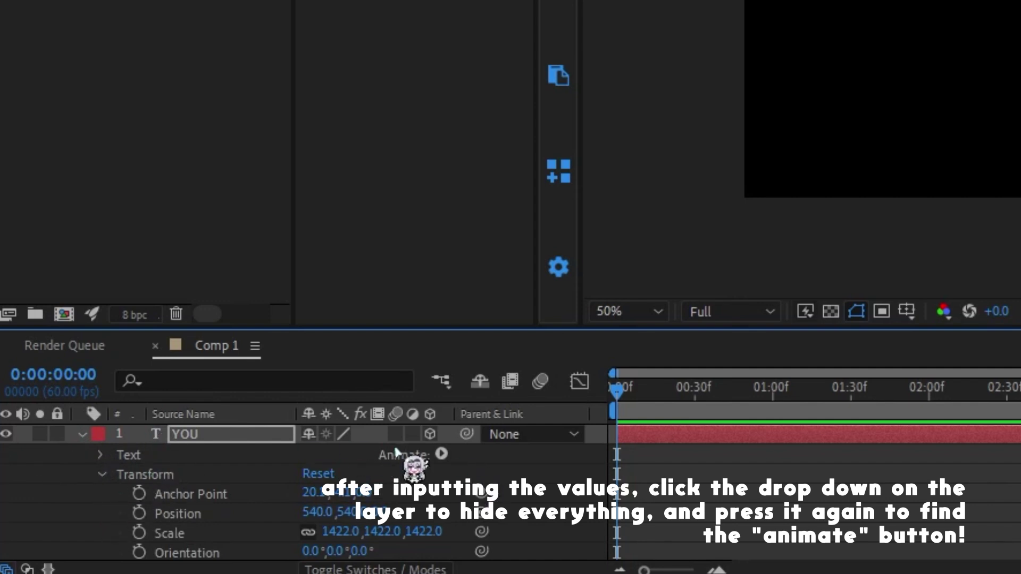
pyautogui.click(441, 455)
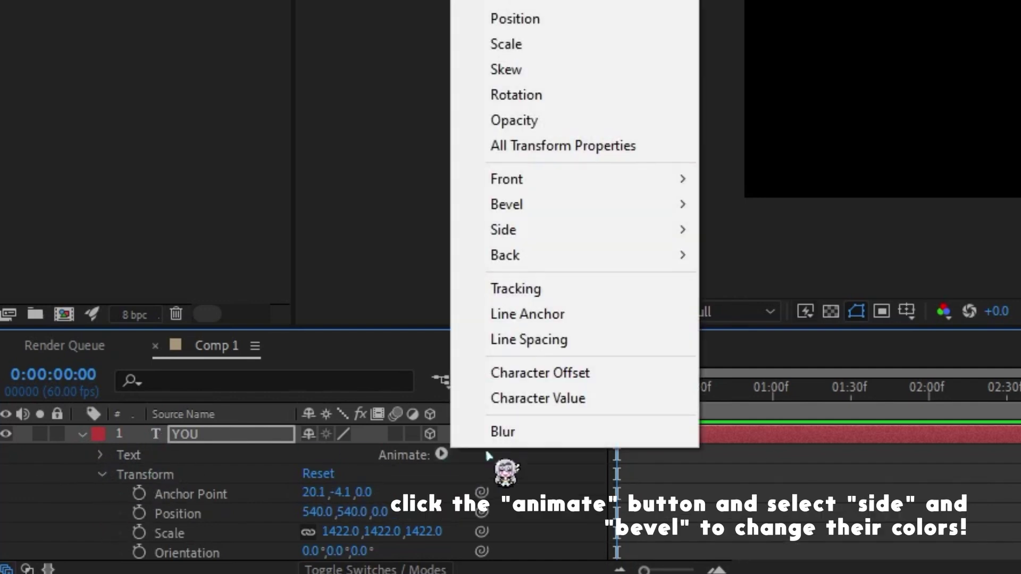
pyautogui.moveTo(528, 233)
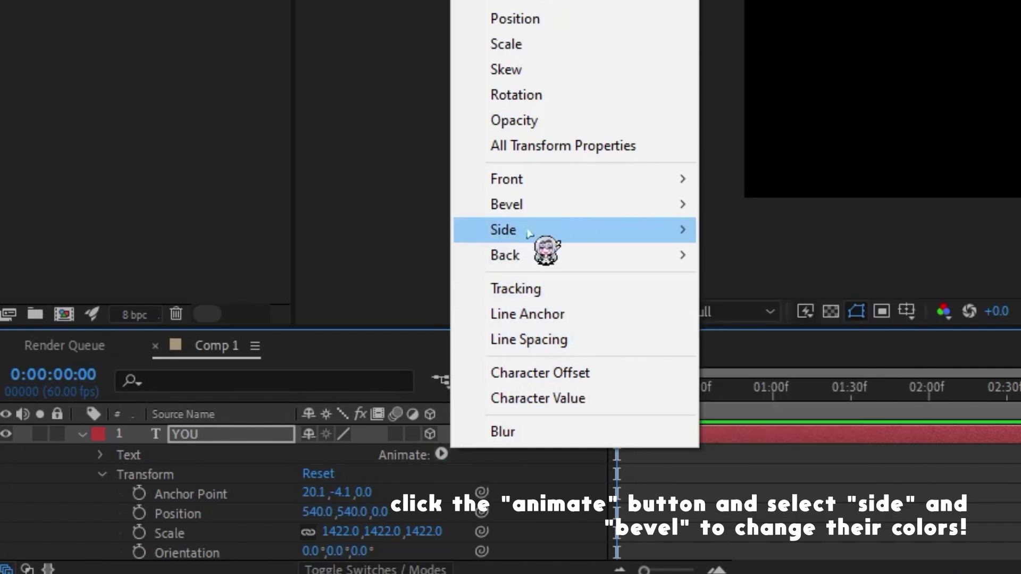
pyautogui.moveTo(747, 230)
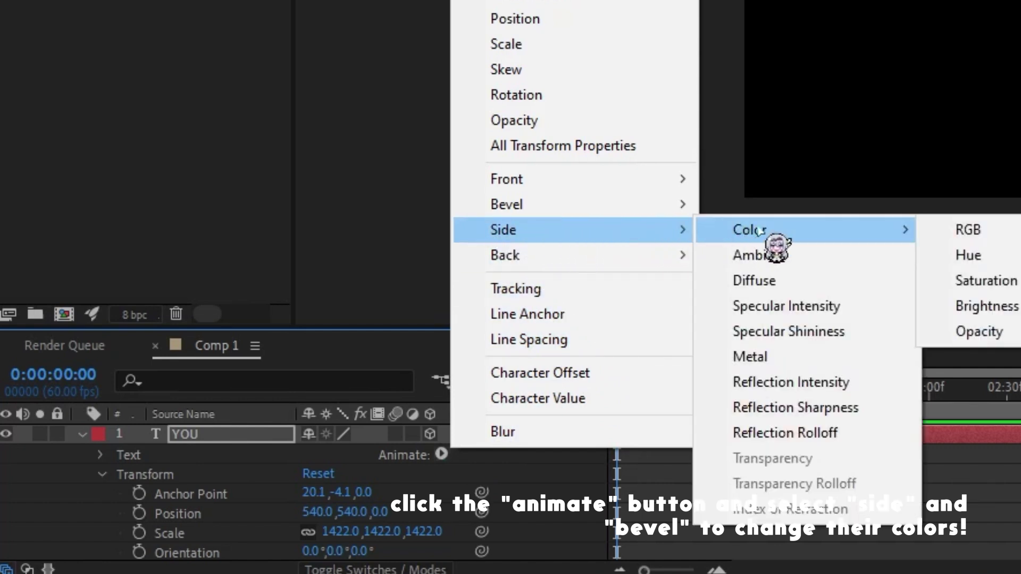
pyautogui.click(968, 230)
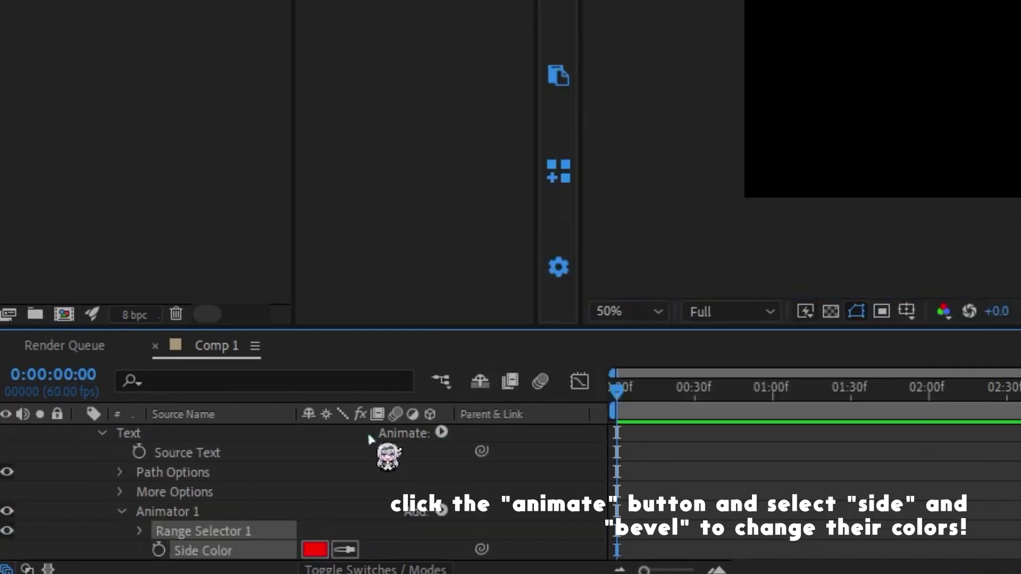
pyautogui.scroll(-3, 351, 436)
pyautogui.click(314, 490)
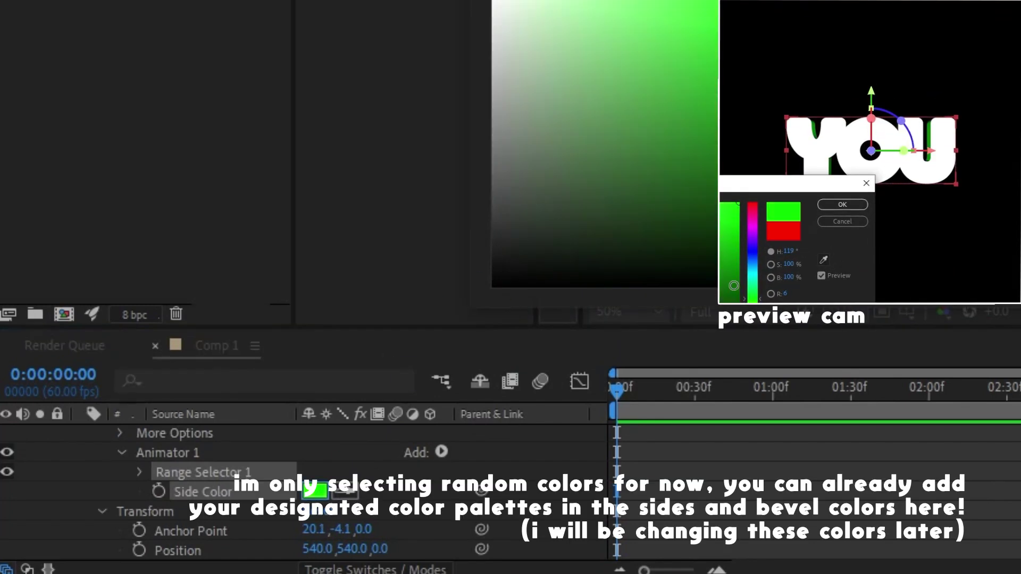
pyautogui.click(842, 204)
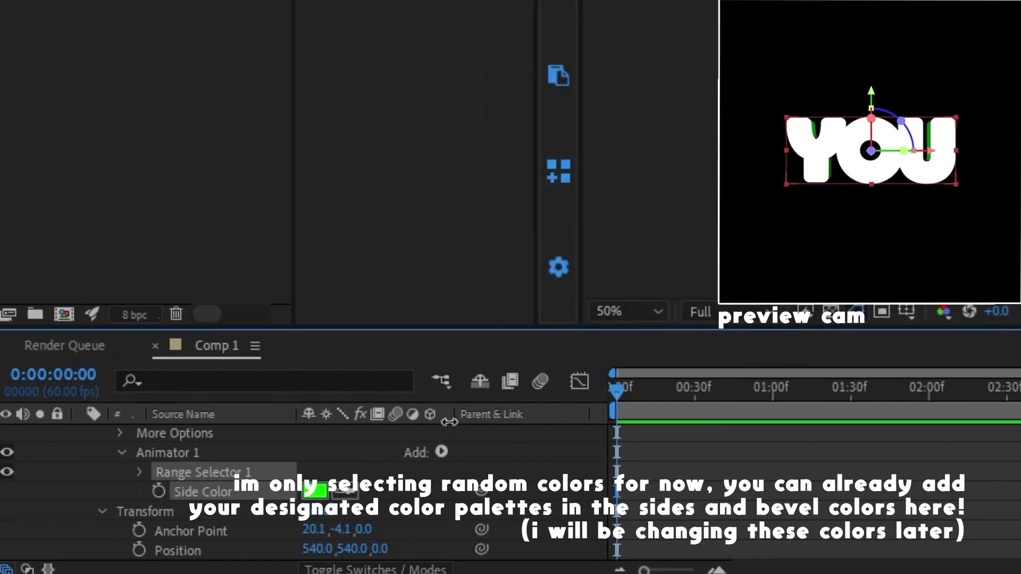
pyautogui.scroll(4, 415, 473)
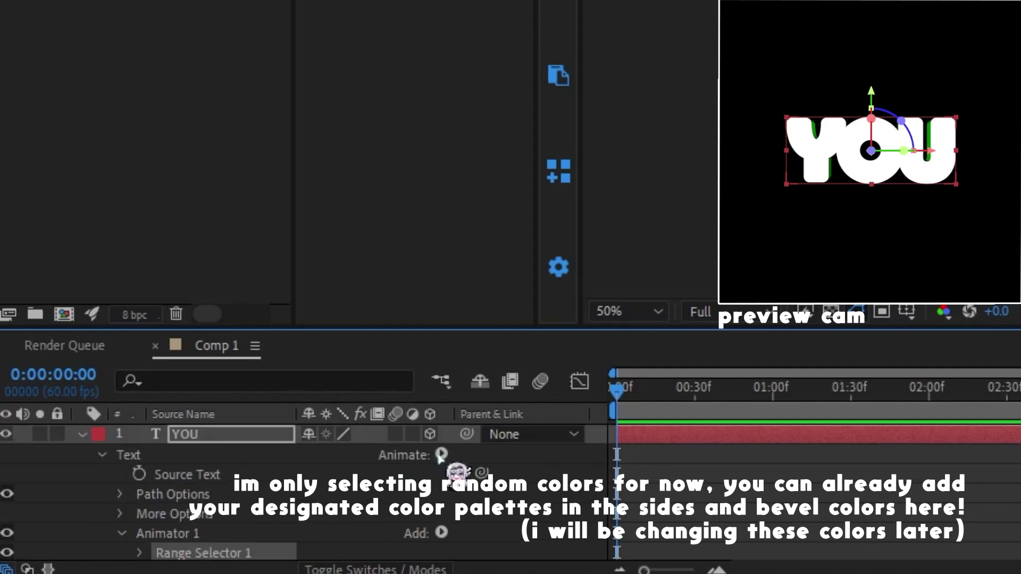
# Step: Add Bevel Color to the animator and set the bevel to blue
pyautogui.click(442, 454)
pyautogui.moveTo(559, 204)
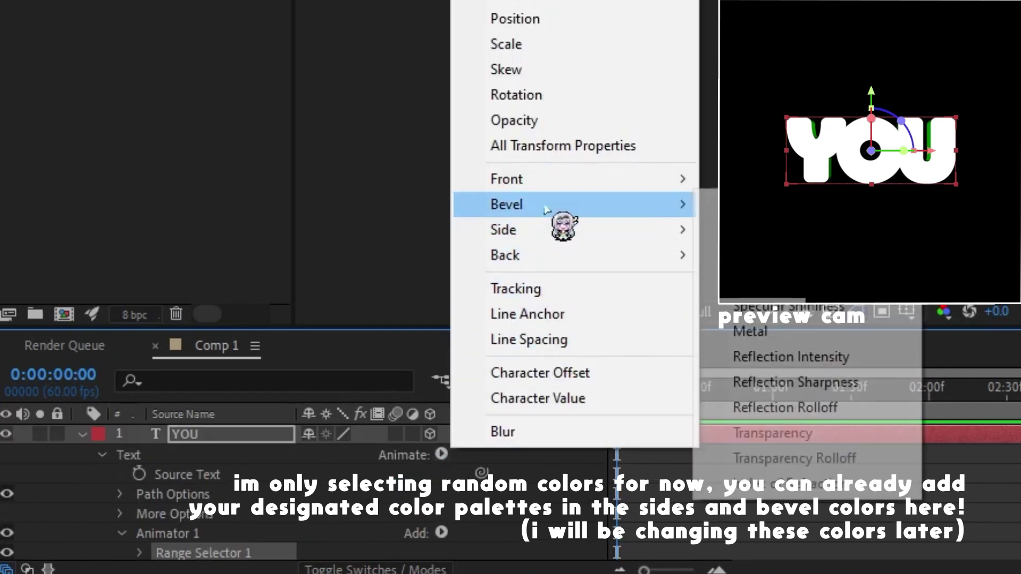
pyautogui.click(755, 204)
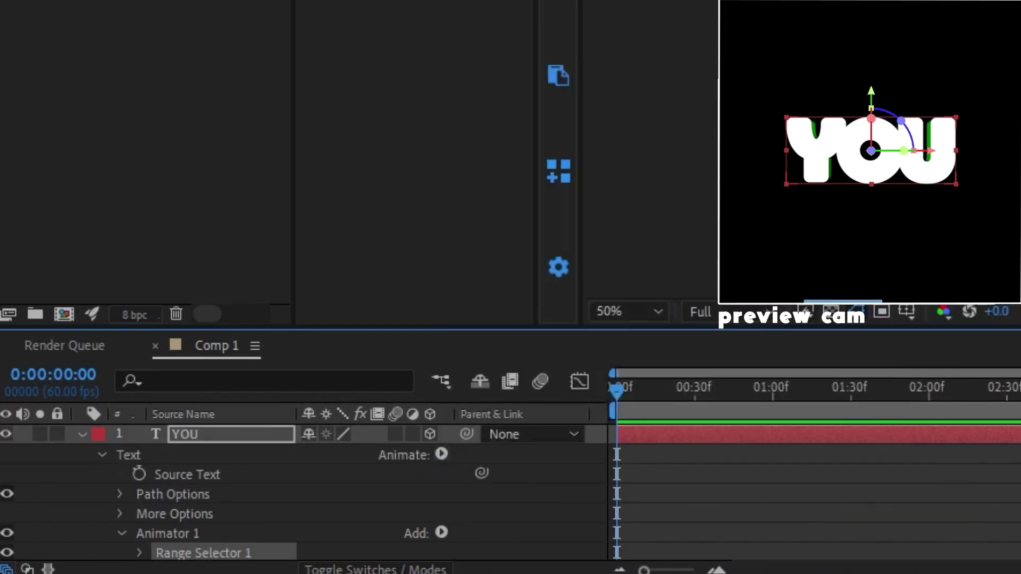
pyautogui.click(316, 553)
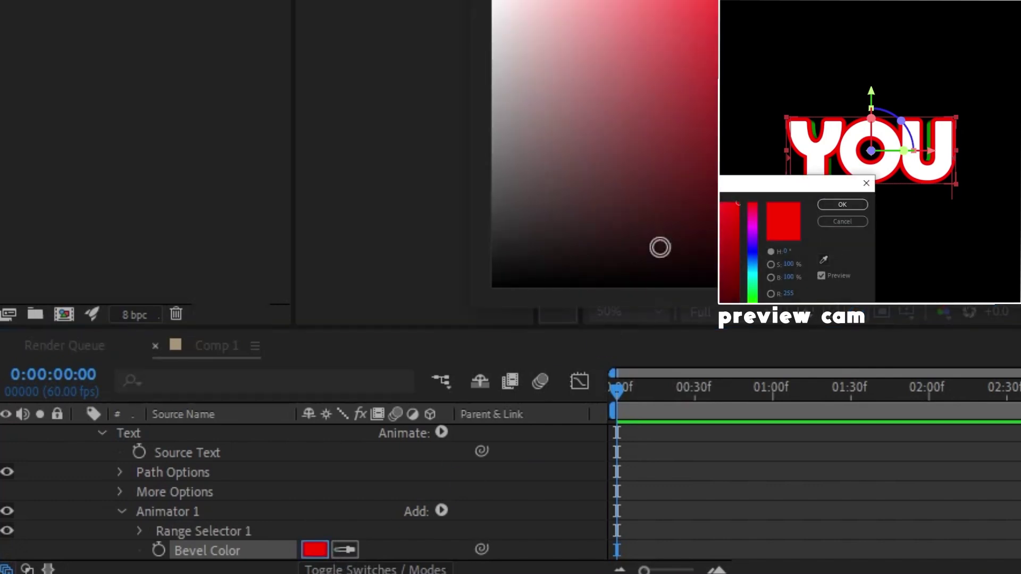
pyautogui.click(754, 256)
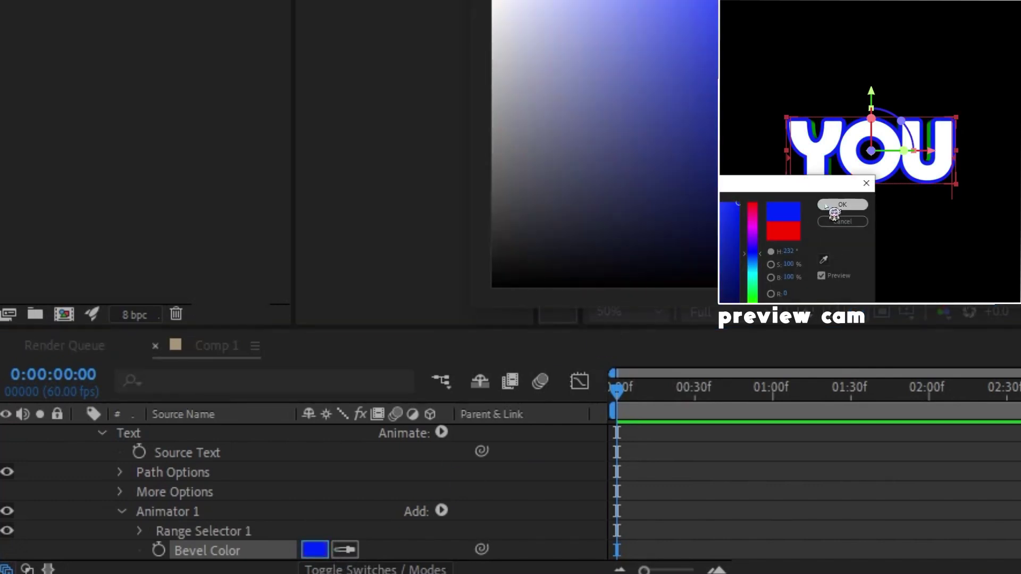
pyautogui.click(843, 205)
pyautogui.click(667, 473)
pyautogui.scroll(1, 659, 471)
pyautogui.click(640, 442)
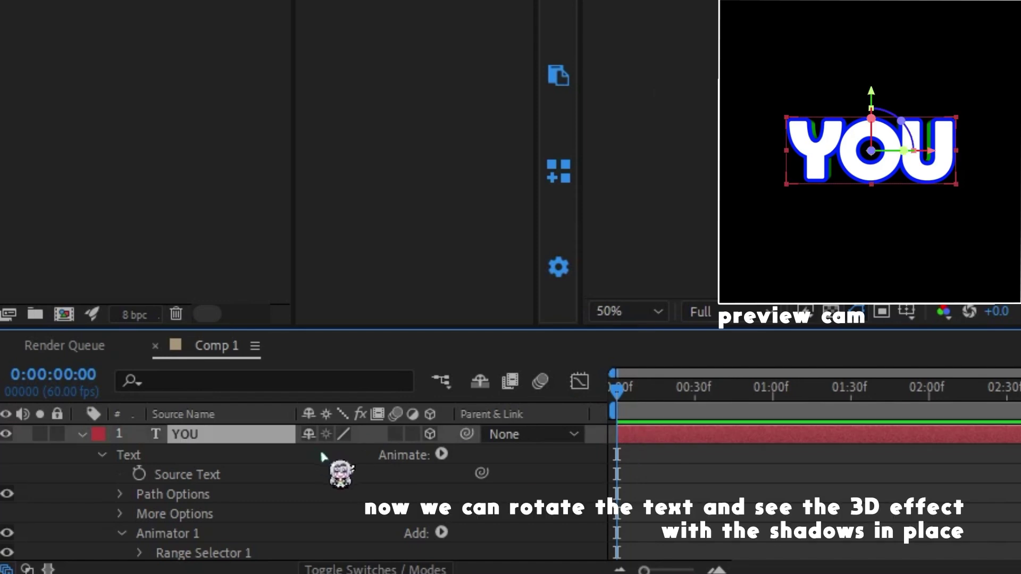
# Step: Rotate the YOU layer to X Rotation −25° and Y Rotation −18°
pyautogui.press('r')
pyautogui.moveTo(338, 493); pyautogui.dragTo(297, 493)
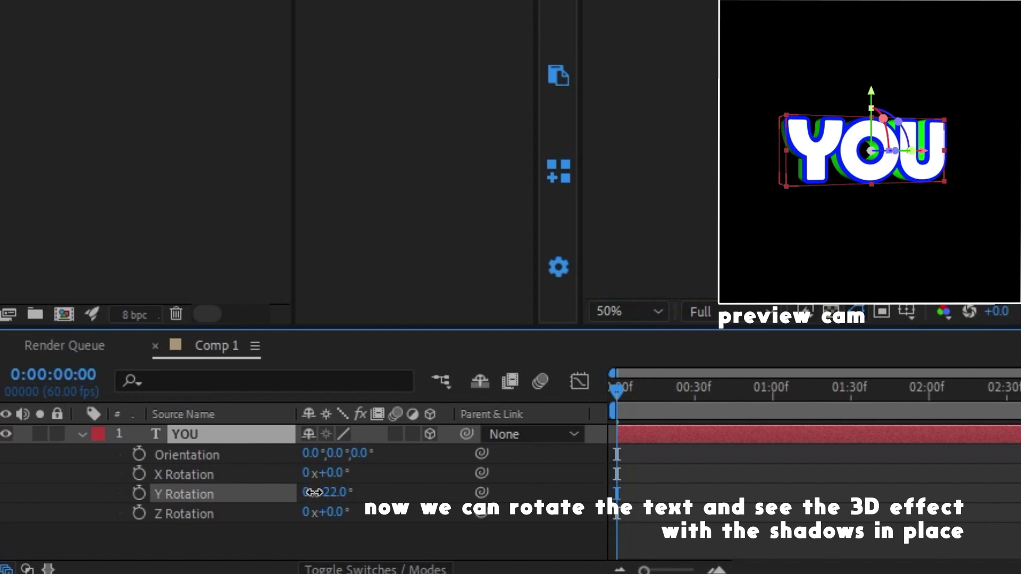
pyautogui.moveTo(337, 474); pyautogui.dragTo(292, 480)
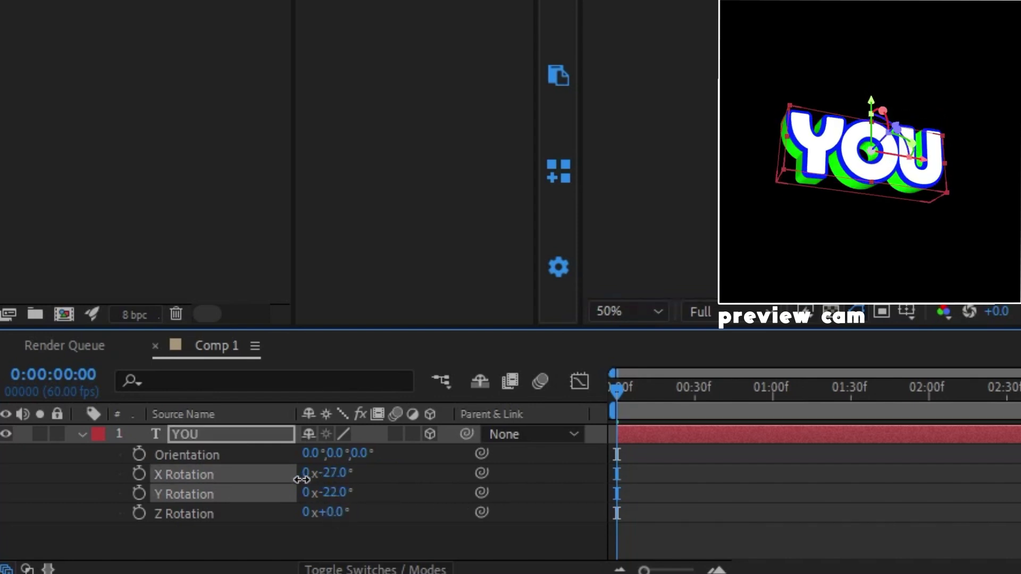
pyautogui.moveTo(325, 473)
pyautogui.mouseDown()
pyautogui.moveTo(342, 475)
pyautogui.moveTo(341, 498)
pyautogui.mouseUp()
pyautogui.click(896, 456)
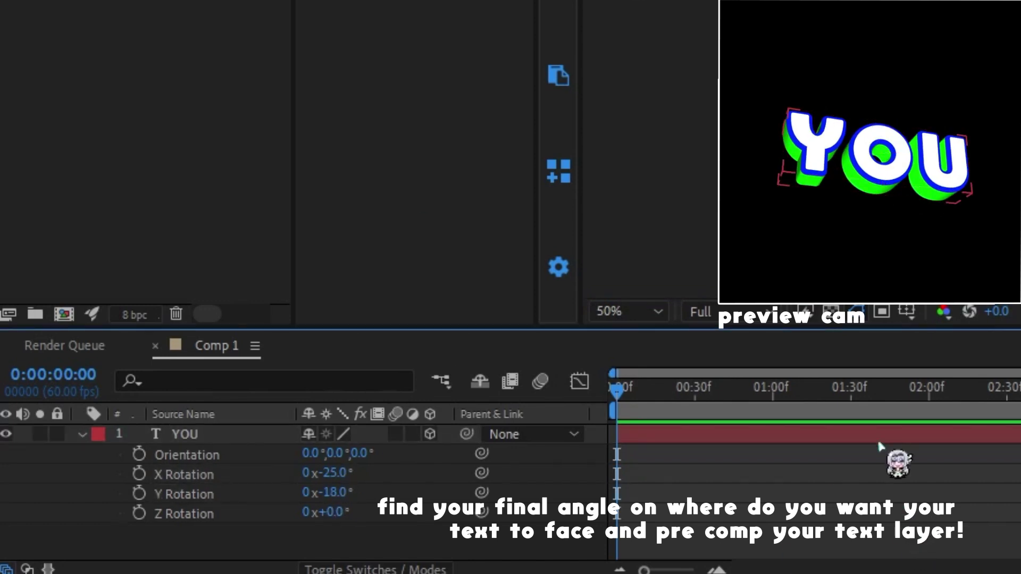
# Step: Pre-compose the YOU layer into a new composition named YOU Comp 1
pyautogui.hotkey('ctrl', 'space')
pyautogui.write('pos')
pyautogui.press('Escape')
pyautogui.click(789, 479)
pyautogui.click(813, 434)
pyautogui.hotkey('ctrl', 'shift', 'c')
pyautogui.press('Return')
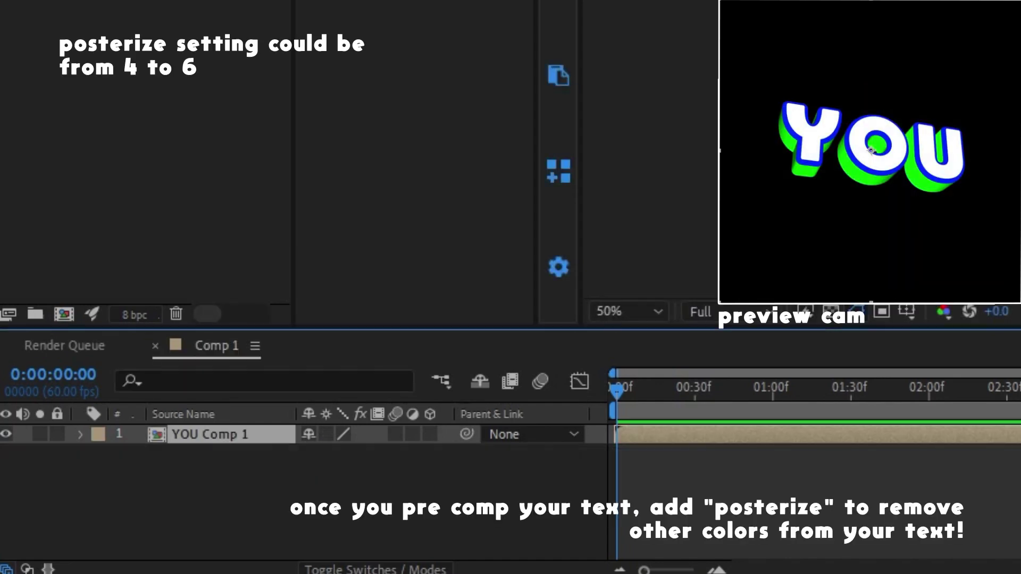
# Step: Apply Posterize to YOU Comp 1 and lower its Level to 6
pyautogui.hotkey('ctrl', 'space')
pyautogui.write('p')
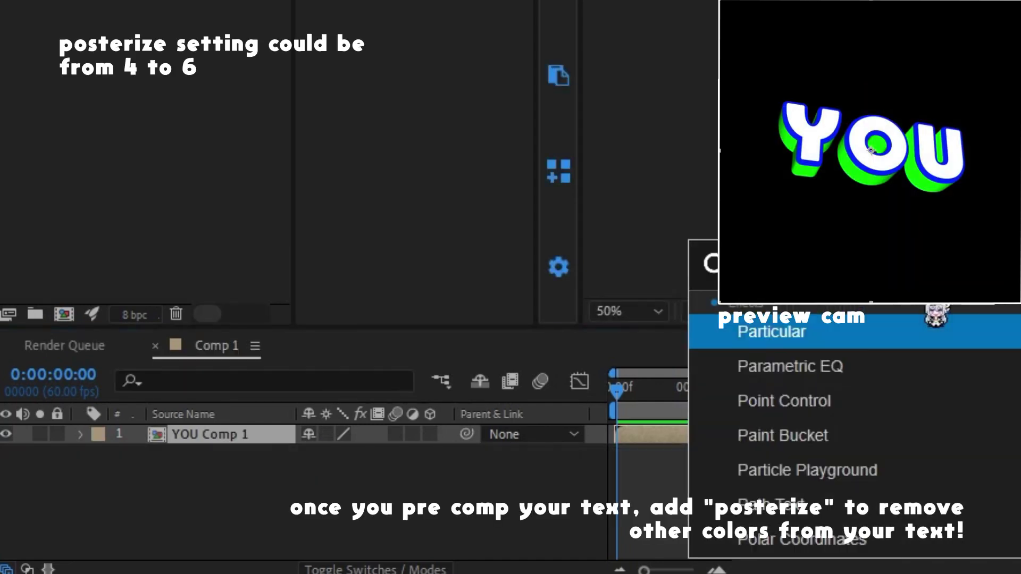
pyautogui.write('o')
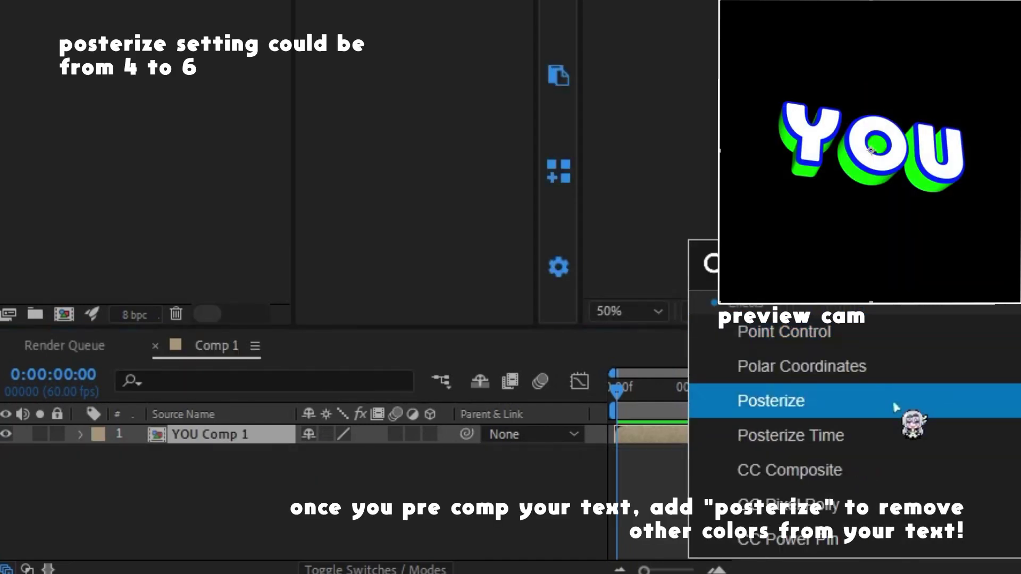
pyautogui.click(893, 401)
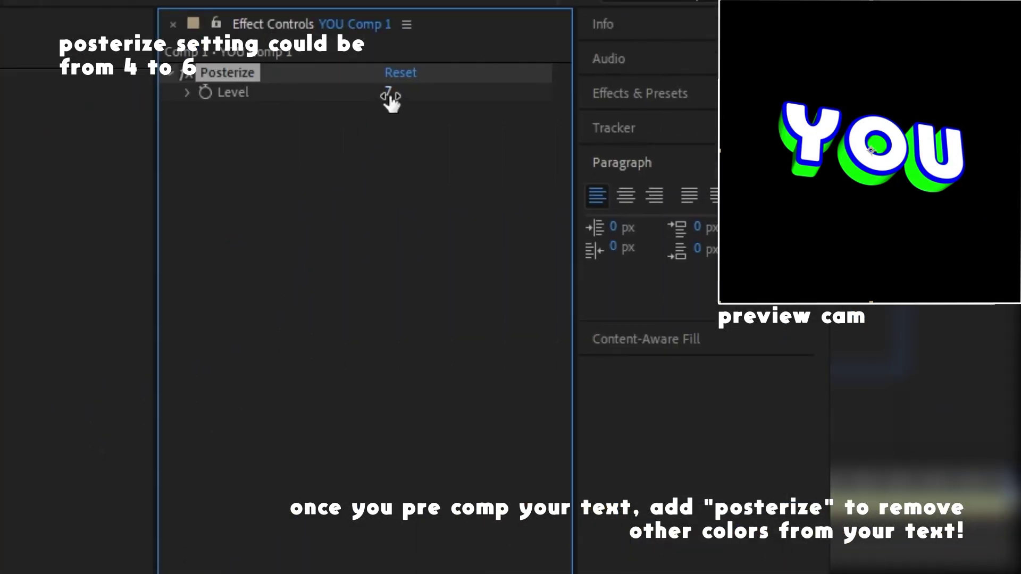
pyautogui.moveTo(391, 101)
pyautogui.mouseDown()
pyautogui.moveTo(274, 110)
pyautogui.moveTo(288, 114)
pyautogui.mouseUp()
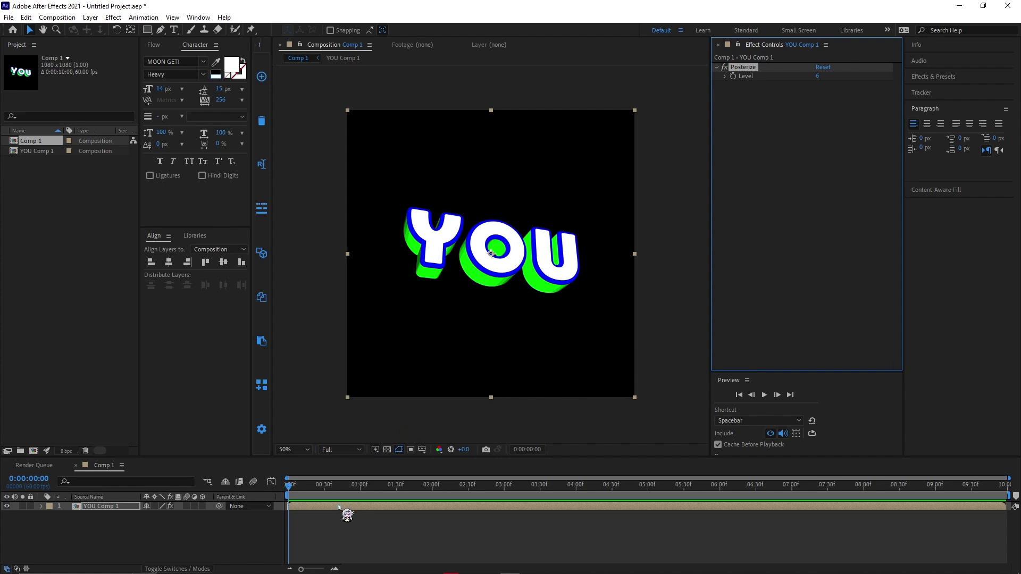
pyautogui.hotkey('ctrl', 'space')
# Step: Add S_QuadTone to the text and sample the library palette's pink into Color2
pyautogui.write('qu')
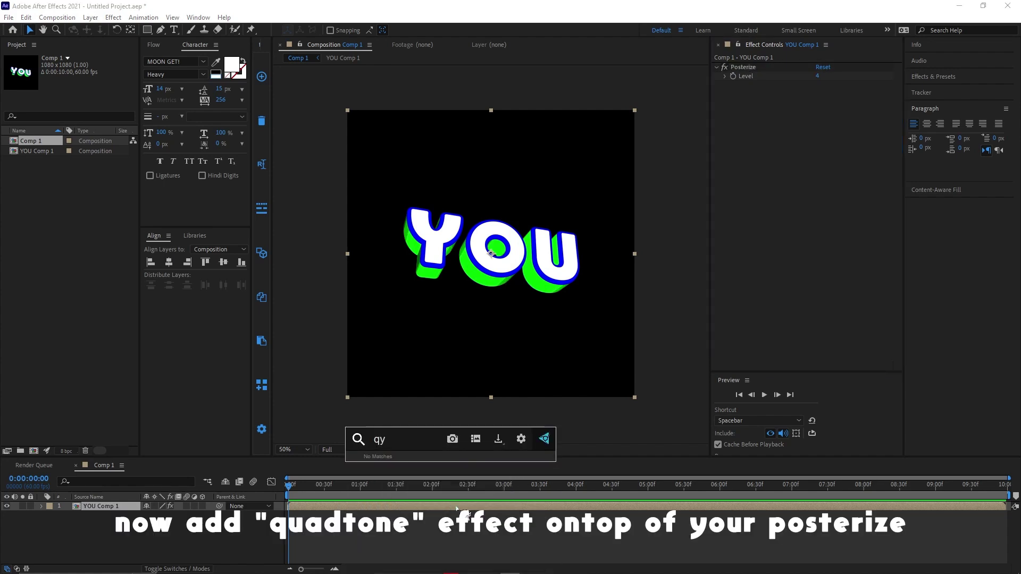
pyautogui.click(451, 471)
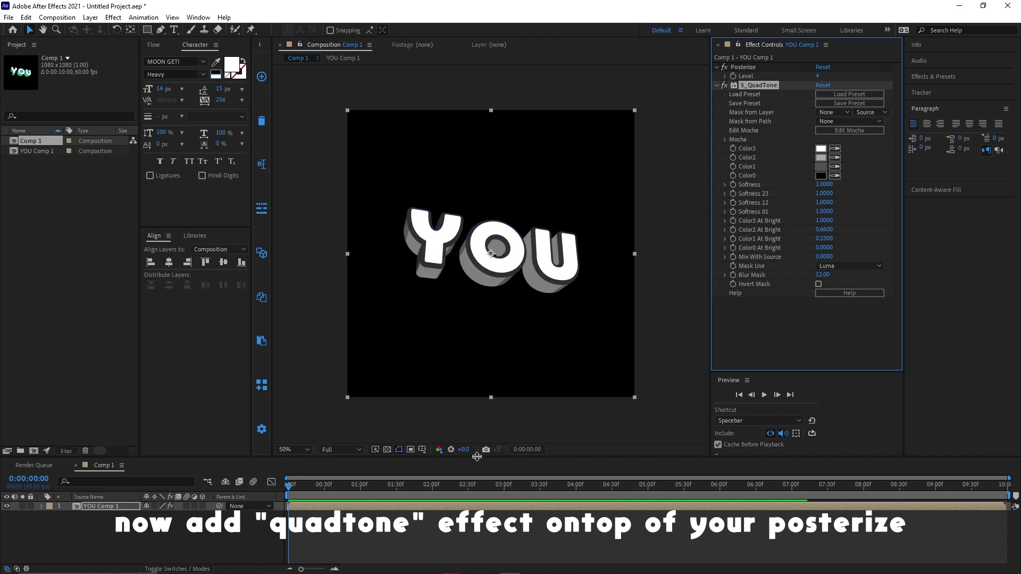
pyautogui.click(197, 237)
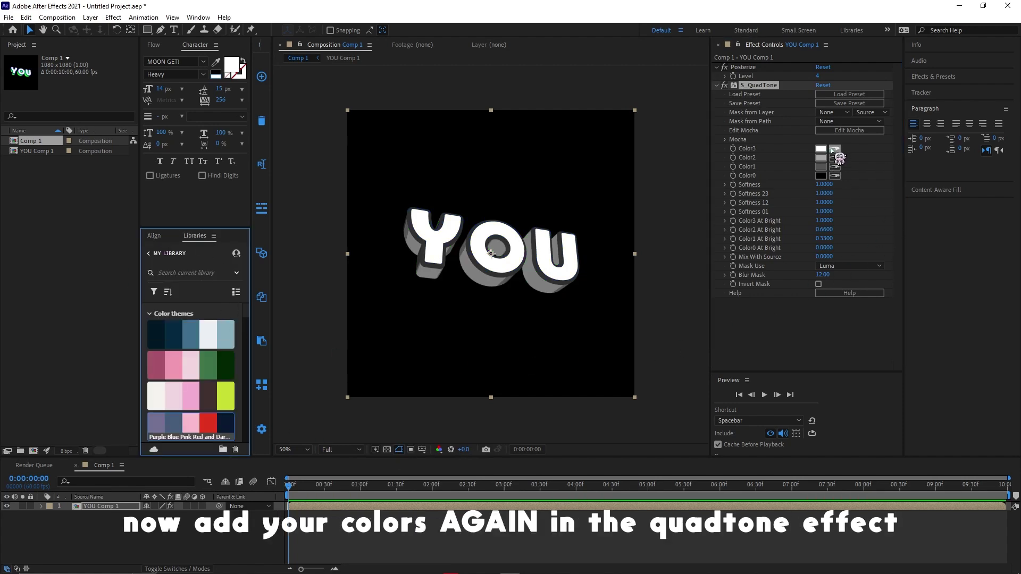
pyautogui.click(834, 149)
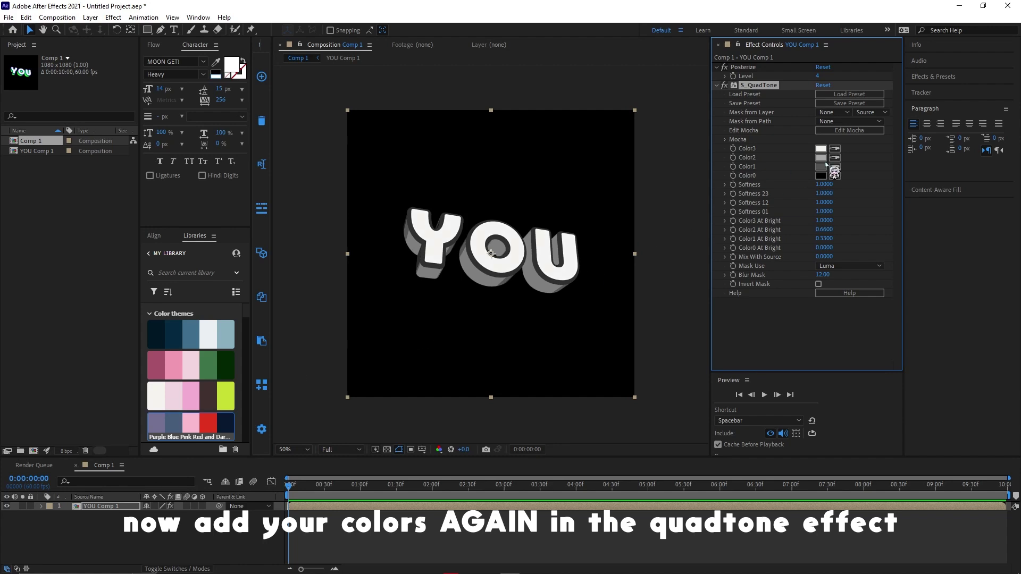
pyautogui.click(196, 384)
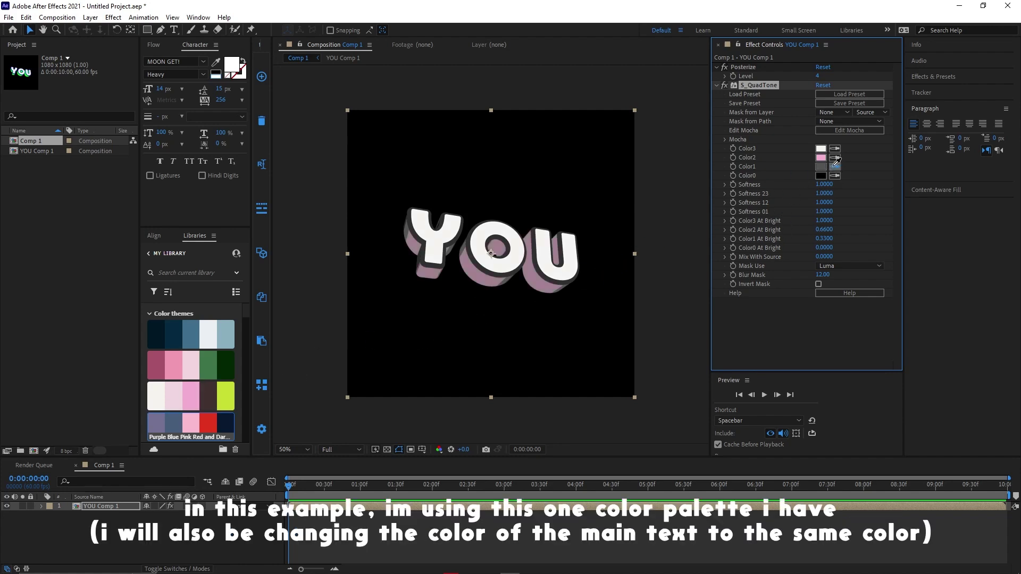
# Step: Set QuadTone Color0 to dark brown and Color1 to the palette's pink
pyautogui.click(225, 395)
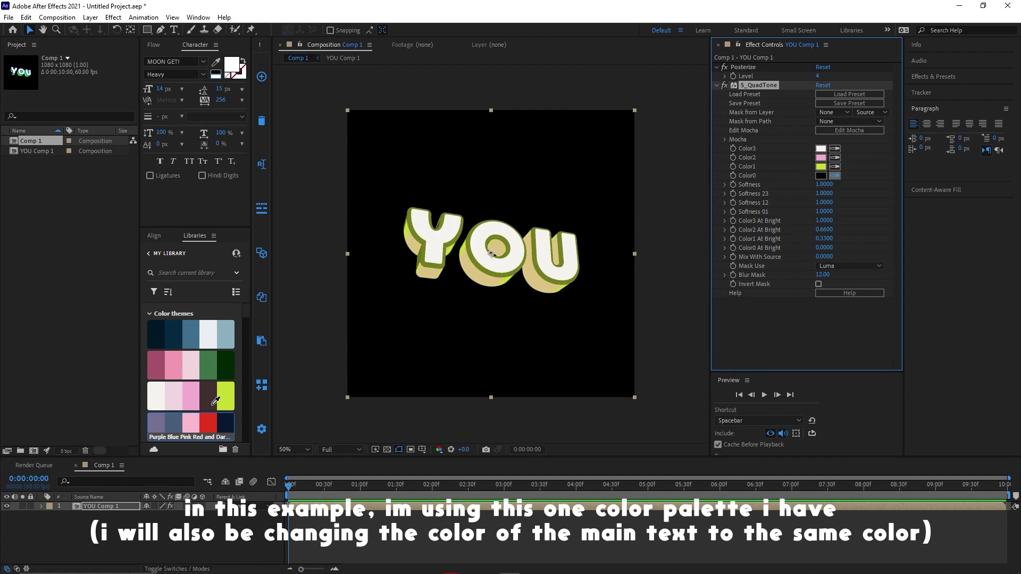
pyautogui.click(215, 401)
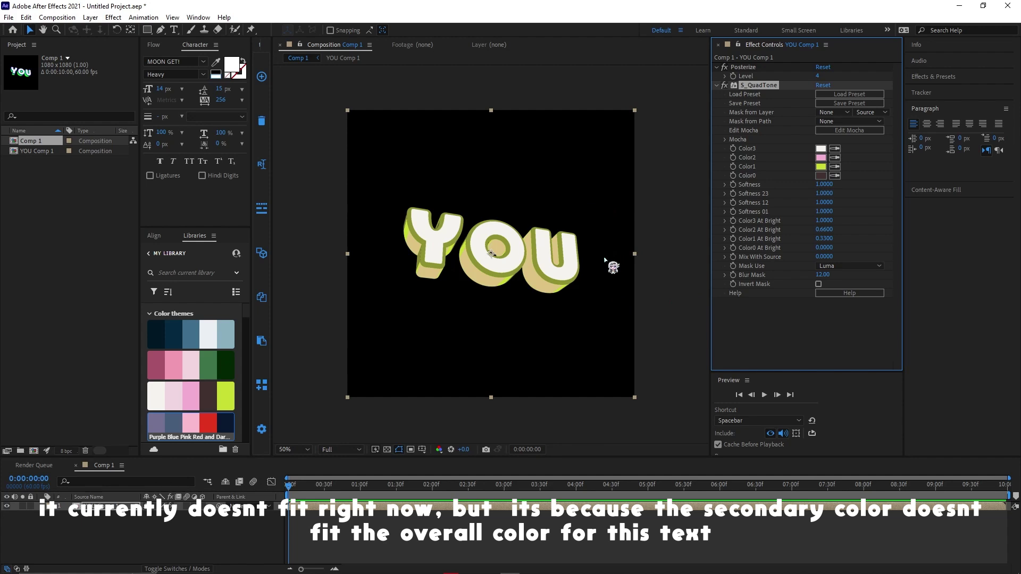
pyautogui.click(835, 166)
pyautogui.click(174, 365)
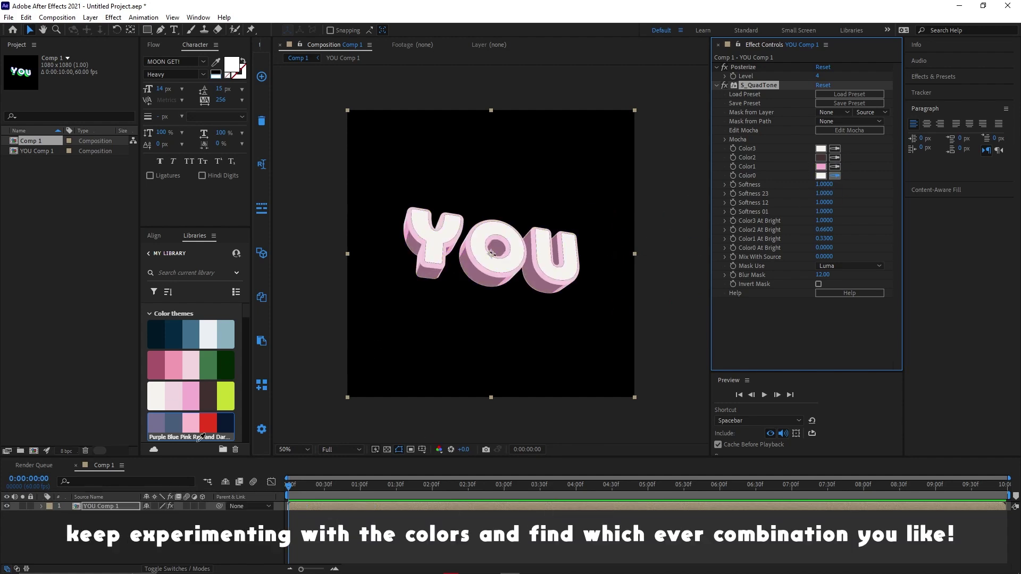
# Step: Inside YOU Comp 1, make the bevel dark and the sides pink from the palette
pyautogui.doubleClick(392, 505)
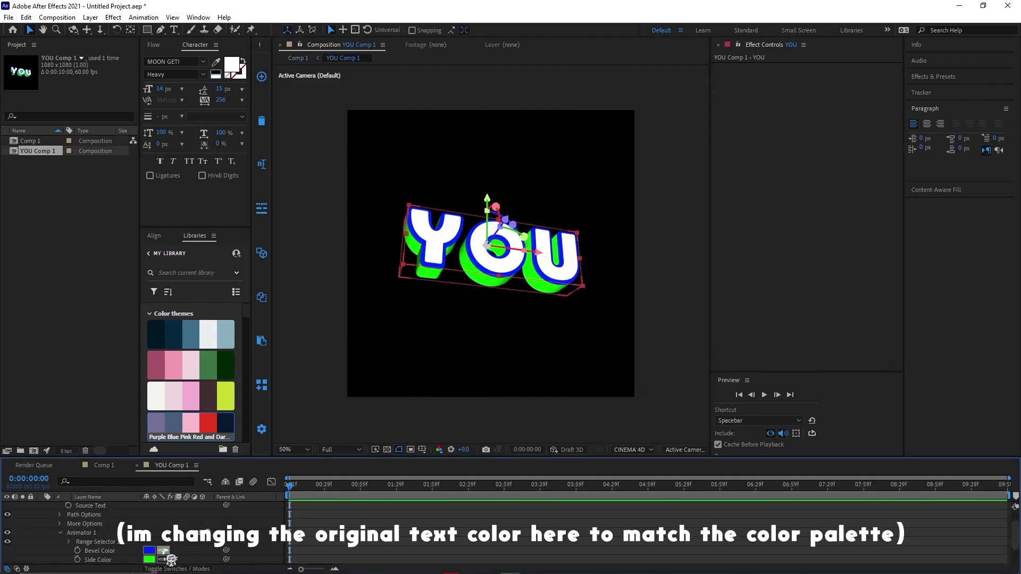
pyautogui.click(211, 394)
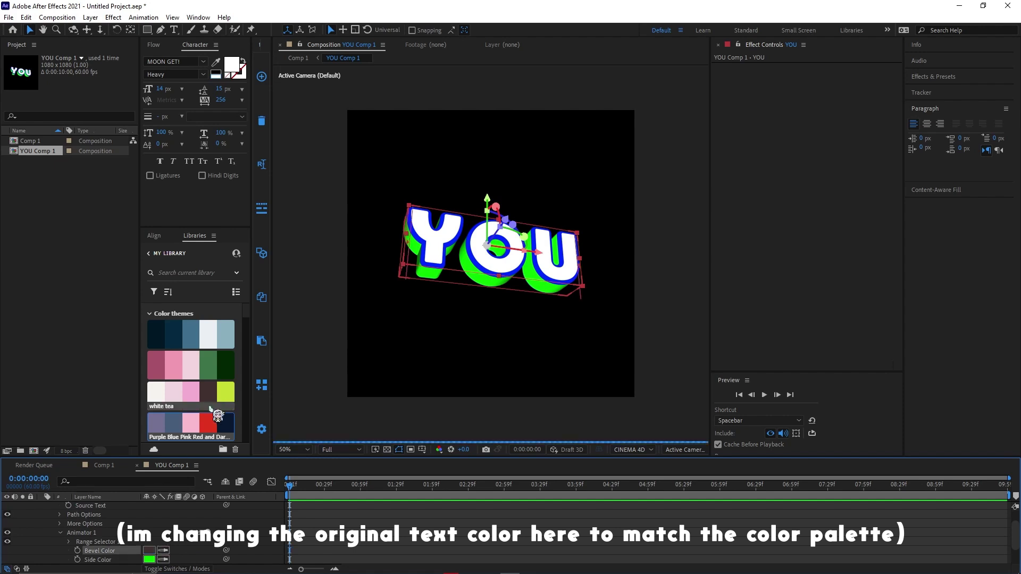
pyautogui.click(163, 560)
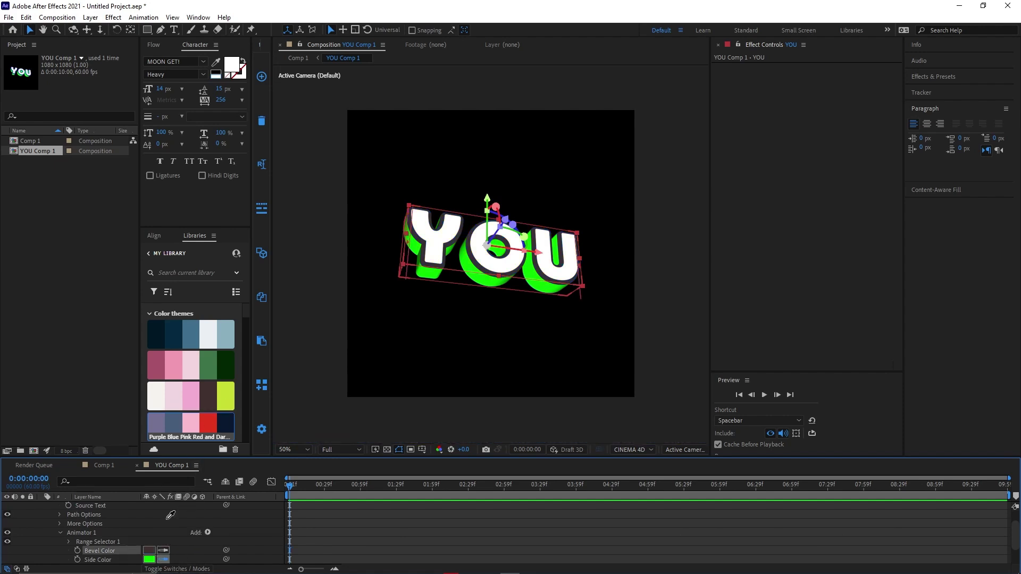
pyautogui.click(194, 391)
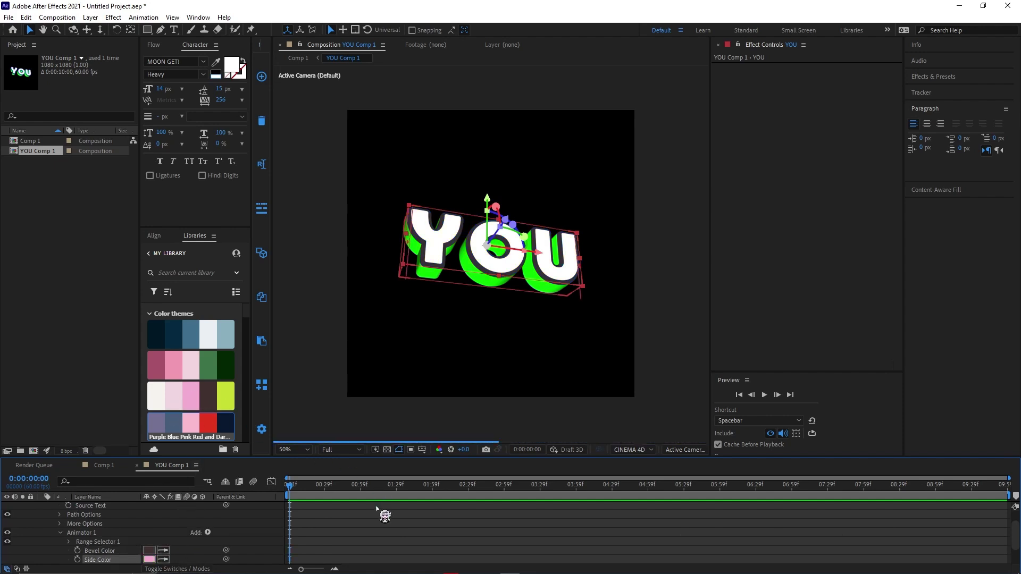
# Step: Back in Comp 1, retint S_QuadTone with a yellow, red and orange library palette
pyautogui.click(310, 60)
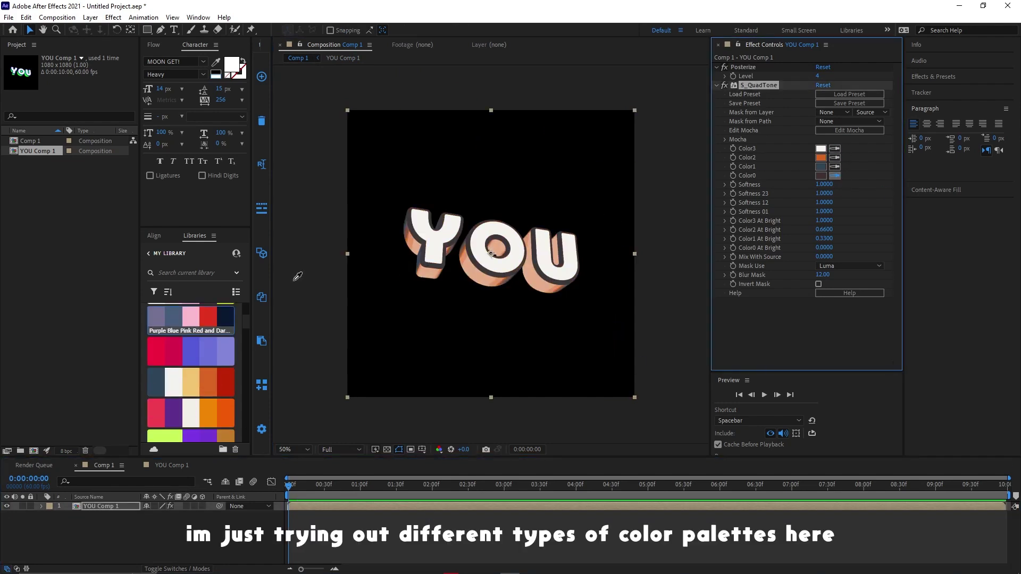
pyautogui.scroll(-3, 221, 372)
pyautogui.click(155, 368)
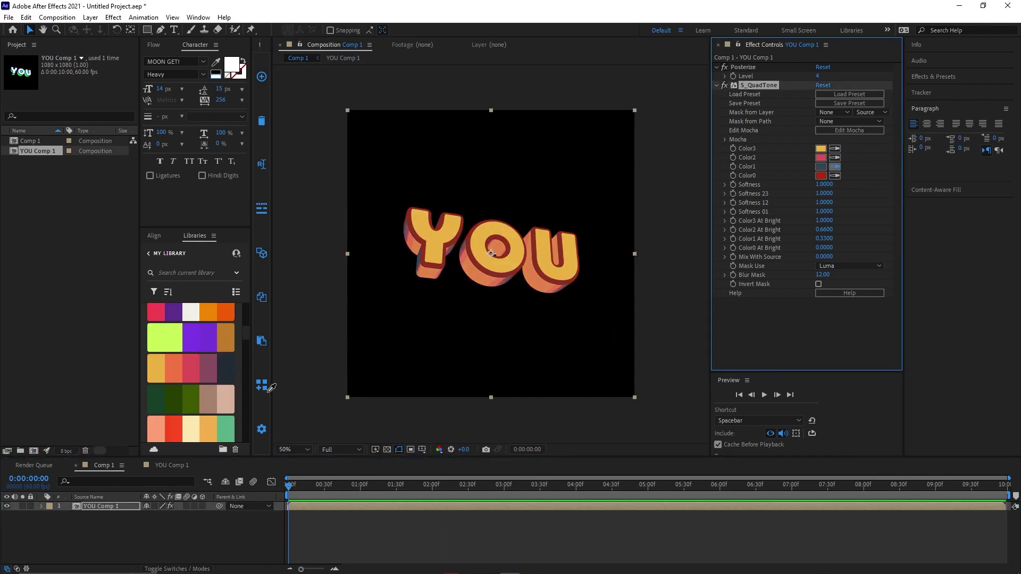
# Step: Resample S_QuadTone from another palette: blue-grey for Color1 and white for Color3
pyautogui.scroll(5, 223, 372)
pyautogui.click(205, 361)
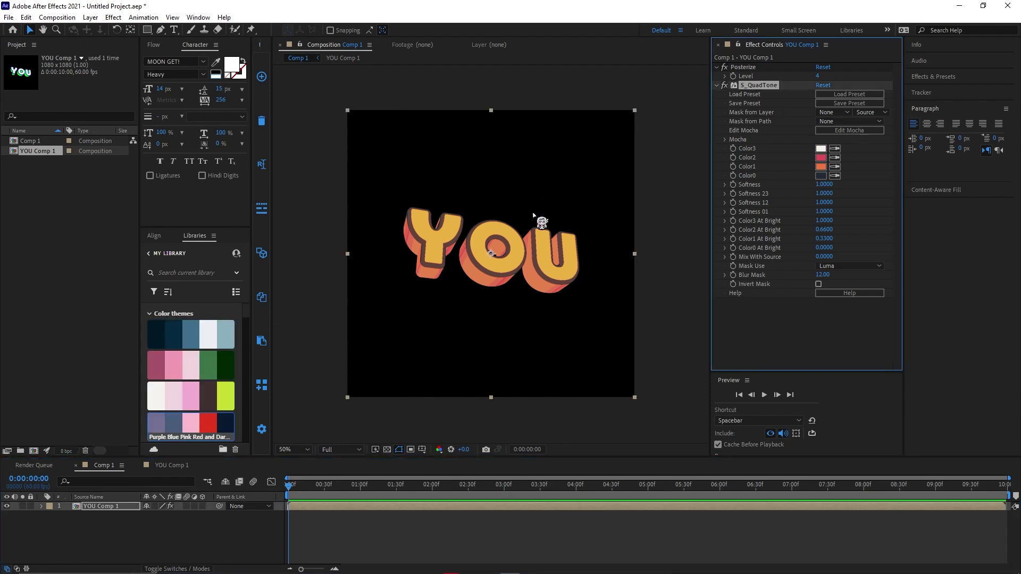
pyautogui.click(835, 166)
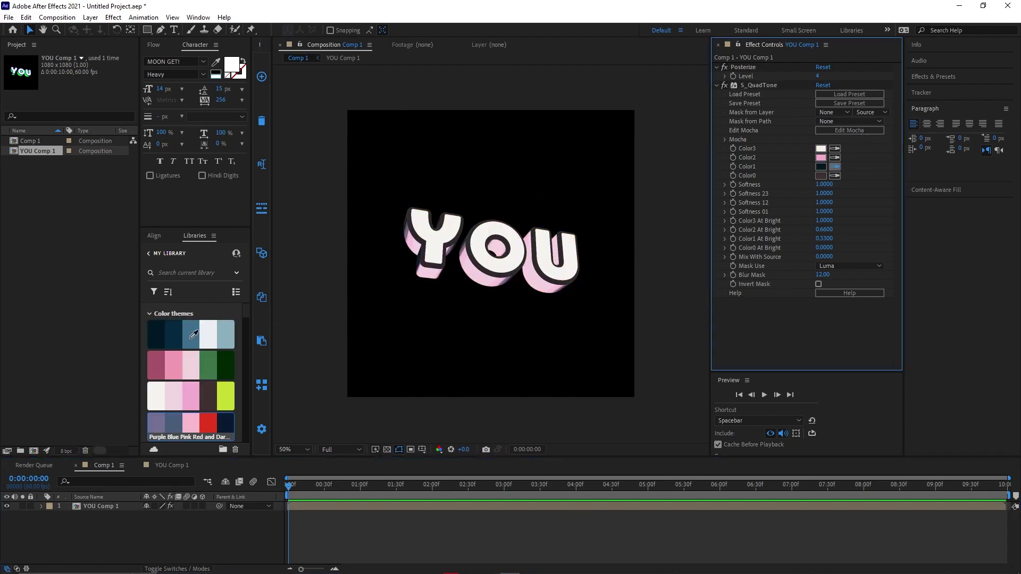
pyautogui.click(423, 529)
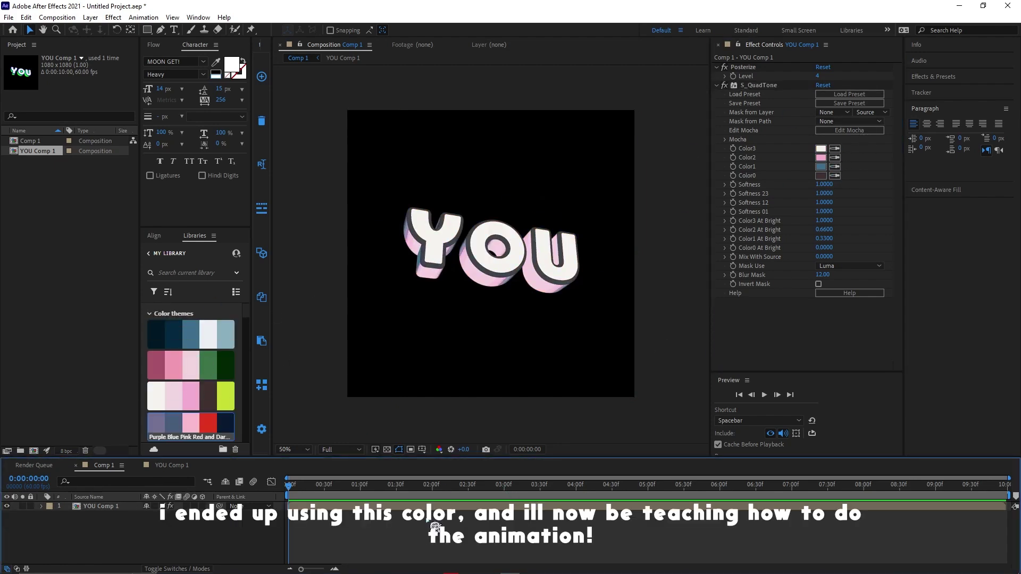
pyautogui.click(835, 148)
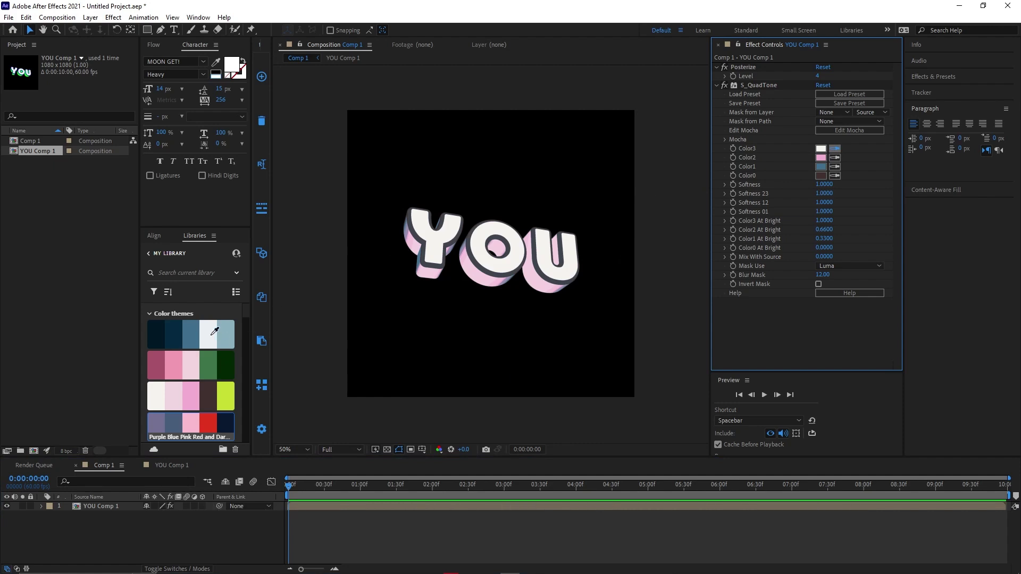
pyautogui.click(434, 525)
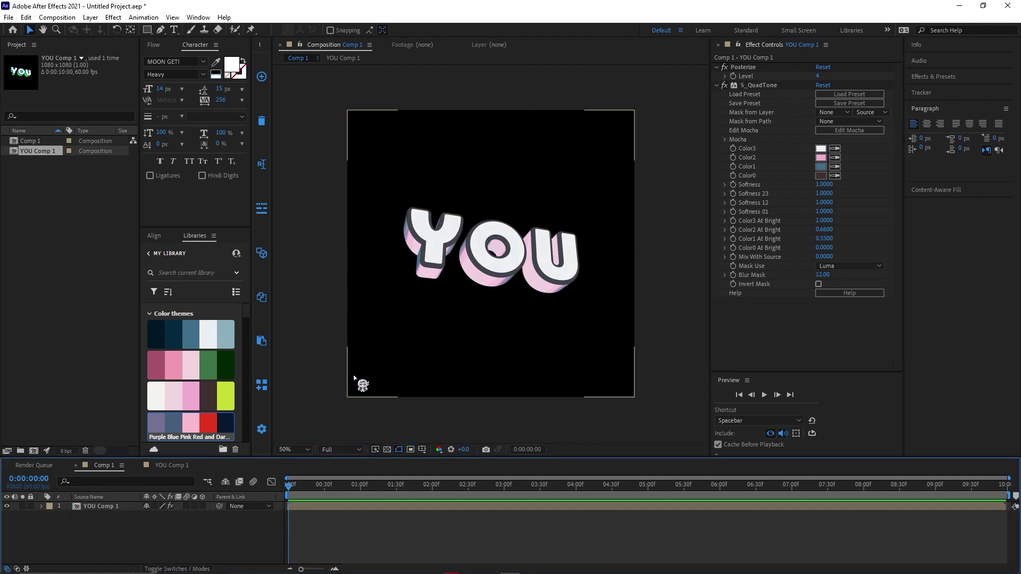
# Step: In YOU Comp 1, keyframe the YOU layer's X and Y Rotation and shift those keyframes to about 4 s
pyautogui.doubleClick(375, 506)
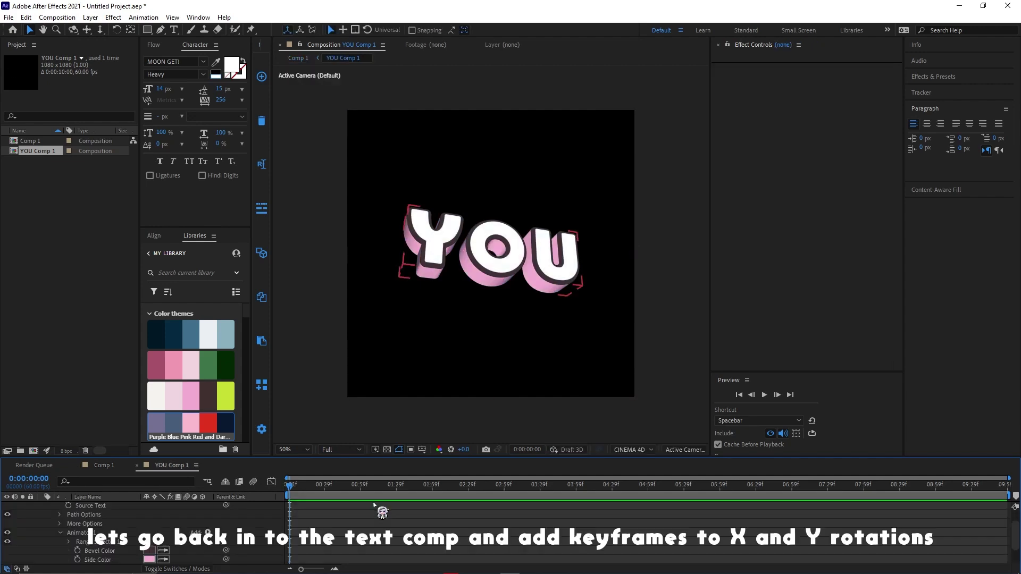
pyautogui.scroll(2, 372, 510)
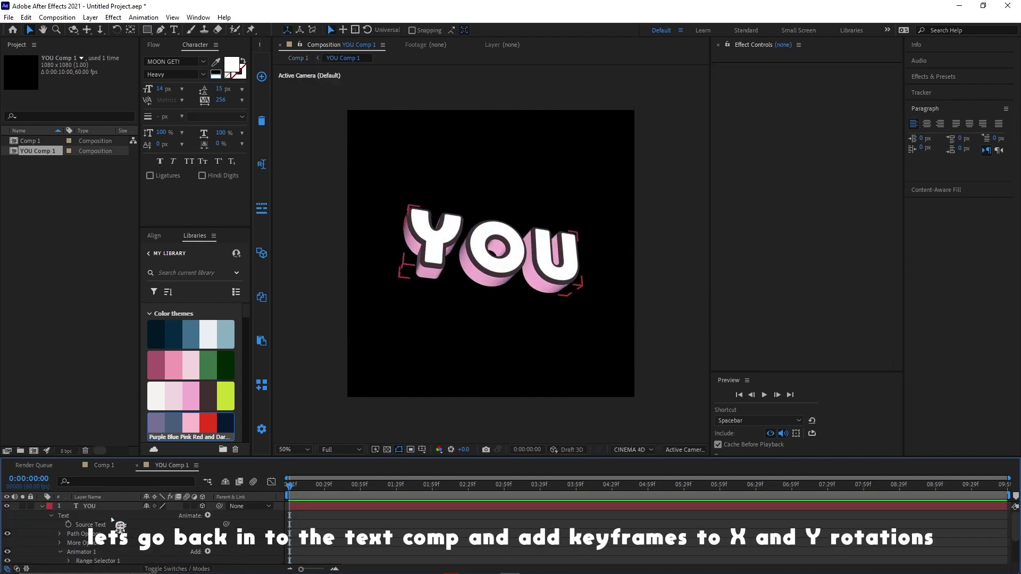
pyautogui.click(81, 507)
pyautogui.press('r')
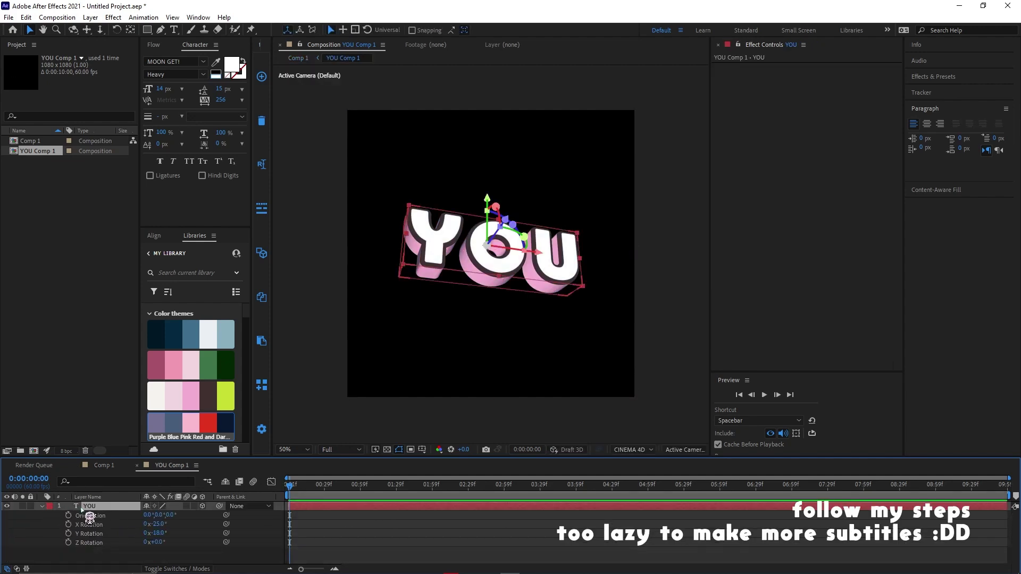
pyautogui.click(68, 525)
pyautogui.click(68, 533)
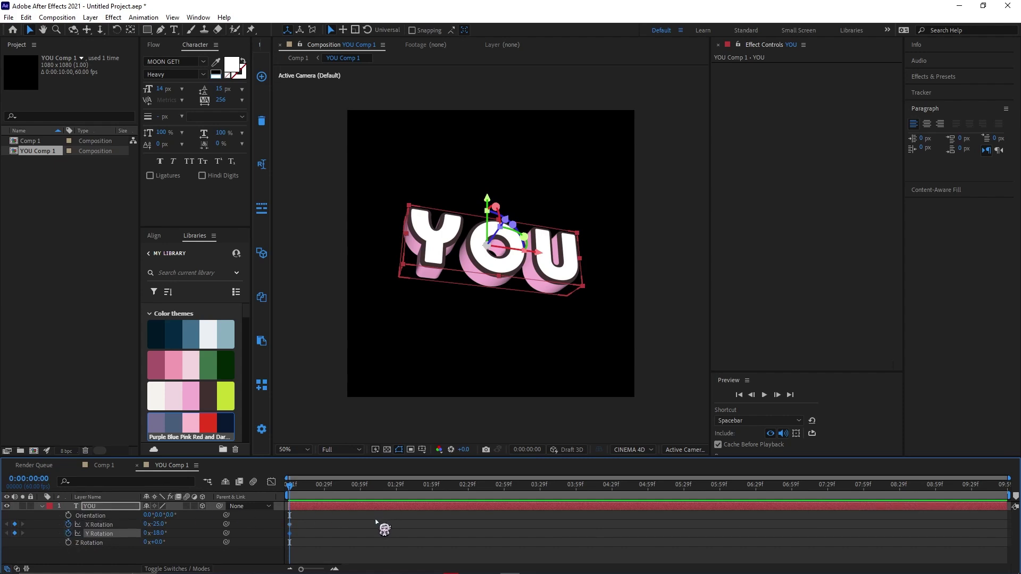
pyautogui.moveTo(297, 521)
pyautogui.mouseDown()
pyautogui.moveTo(282, 556)
pyautogui.moveTo(320, 534)
pyautogui.mouseUp()
pyautogui.moveTo(557, 531); pyautogui.dragTo(606, 531)
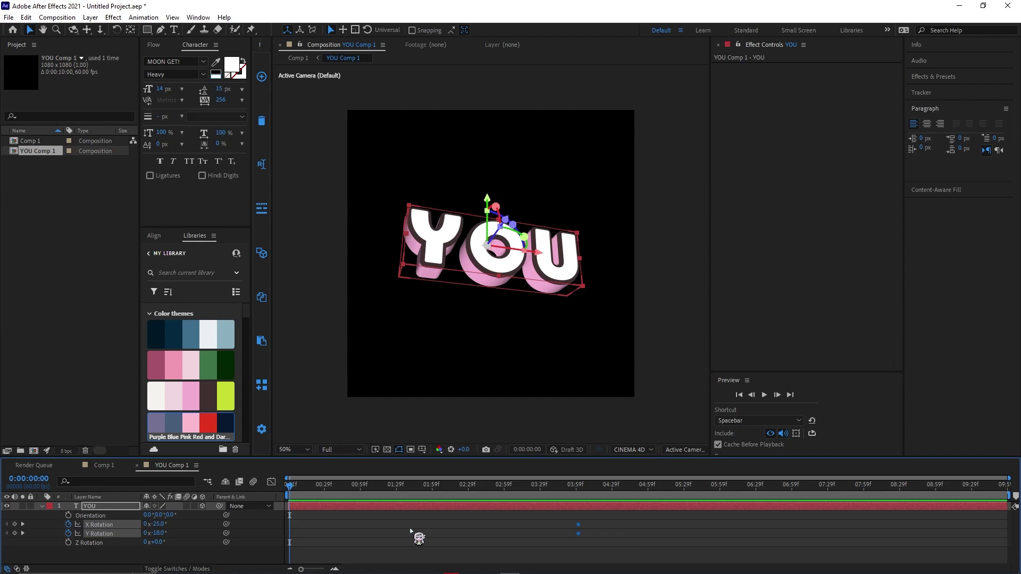
pyautogui.click(359, 537)
# Step: At 0 s set X Rotation to 2° and Y Rotation to 65°, then select all rotation keyframes
pyautogui.moveTo(157, 526); pyautogui.dragTo(181, 538)
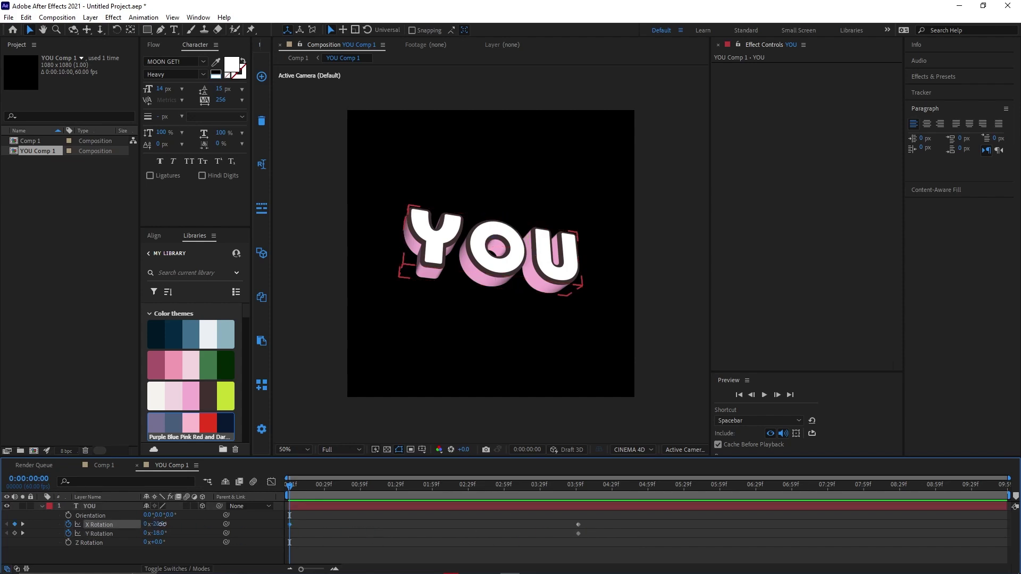
pyautogui.moveTo(160, 534); pyautogui.dragTo(333, 529)
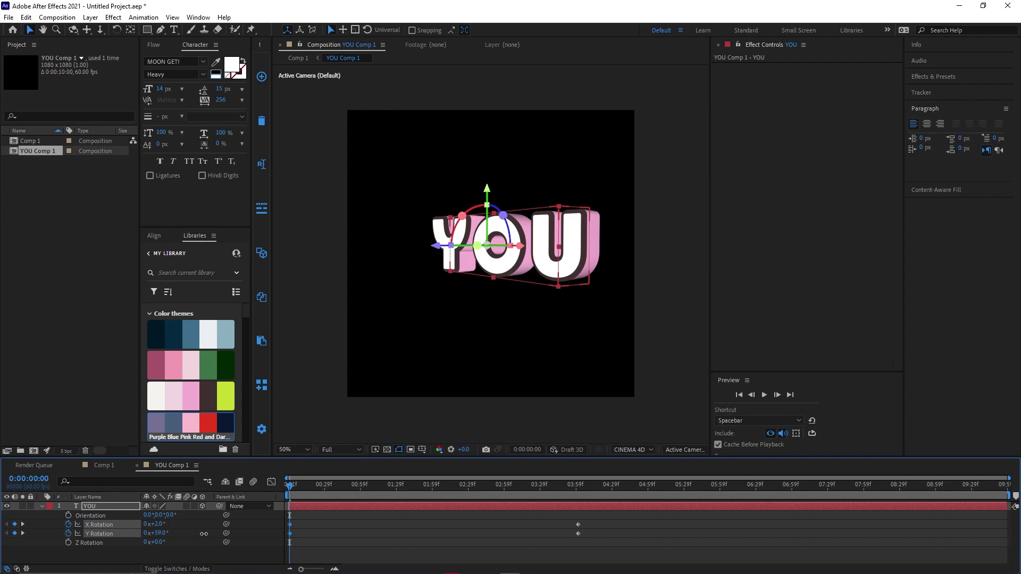
pyautogui.click(341, 530)
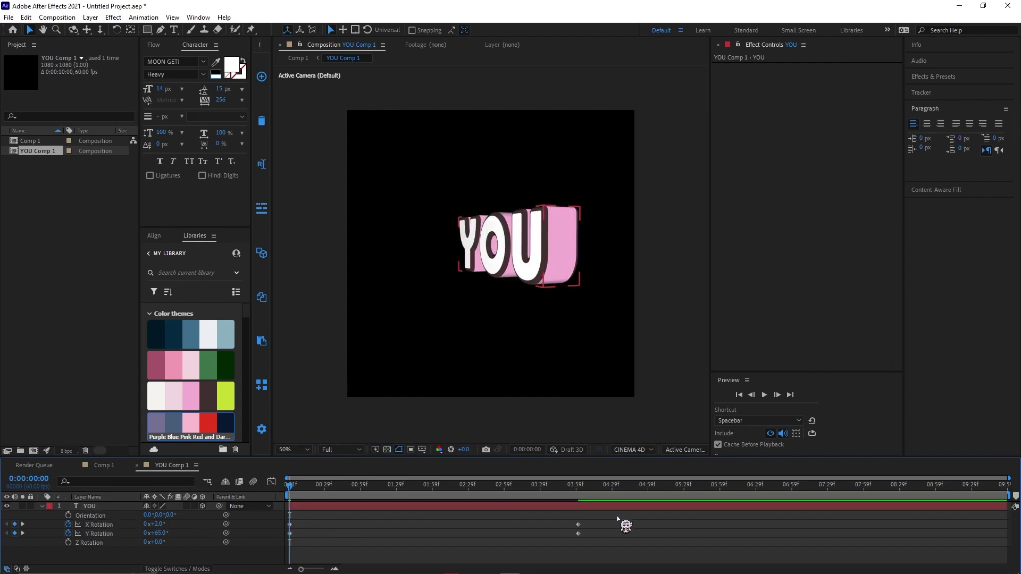
pyautogui.moveTo(617, 521); pyautogui.dragTo(278, 541)
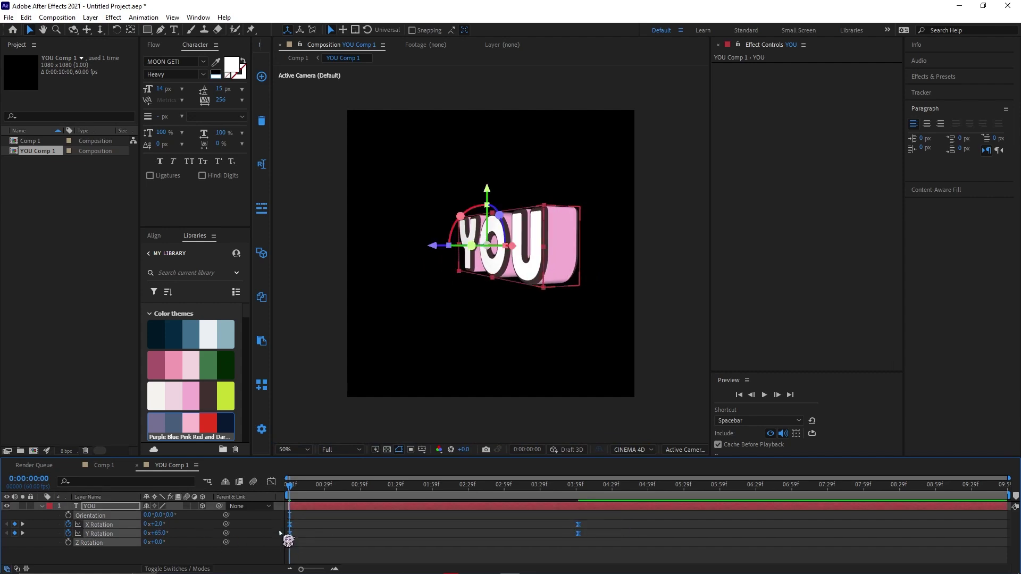
pyautogui.click(154, 45)
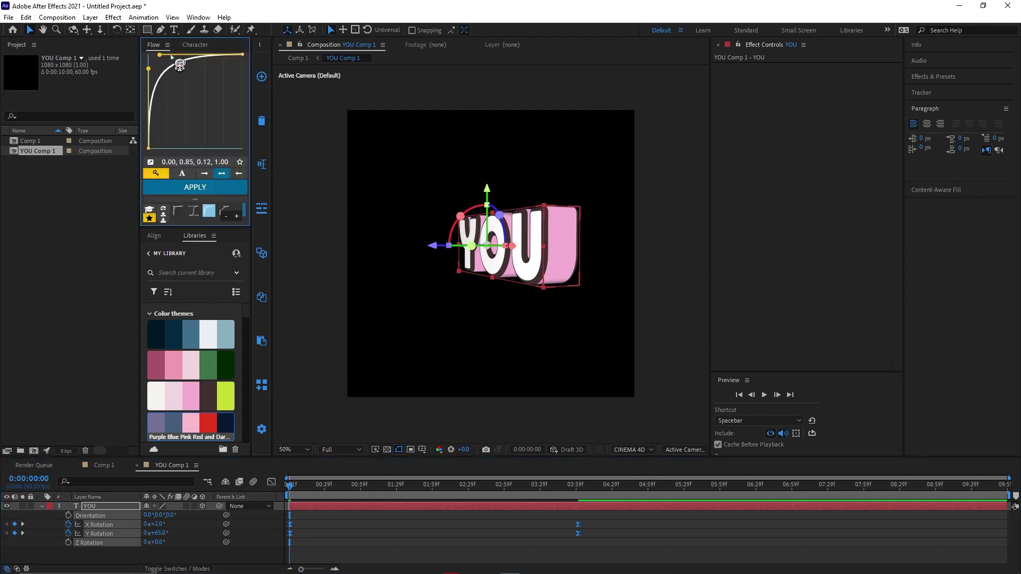
# Step: Apply the Flow easing curve to the rotation keyframes and preview the turn
pyautogui.click(191, 188)
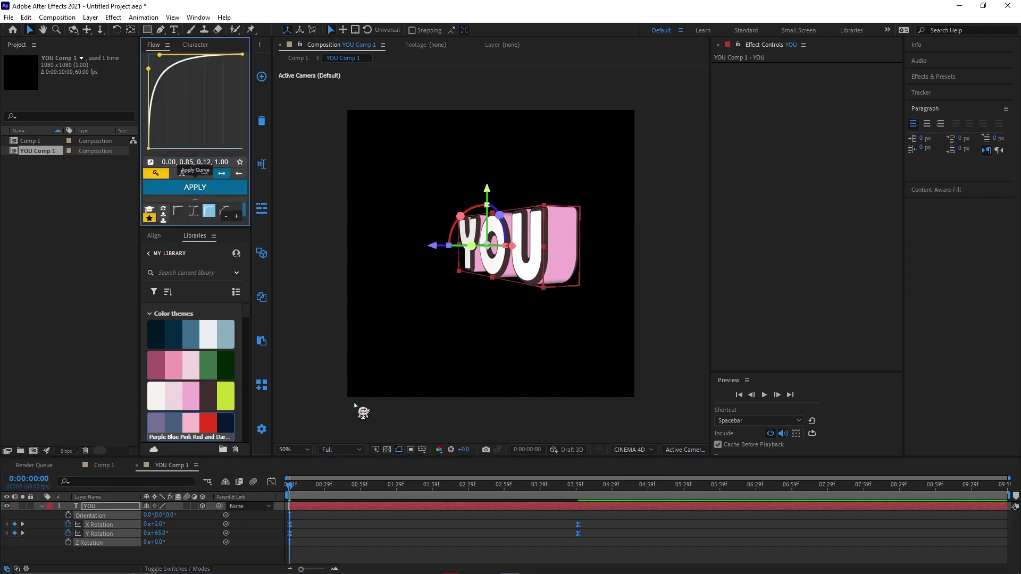
pyautogui.click(334, 531)
pyautogui.click(337, 451)
pyautogui.click(305, 506)
pyautogui.press('space')
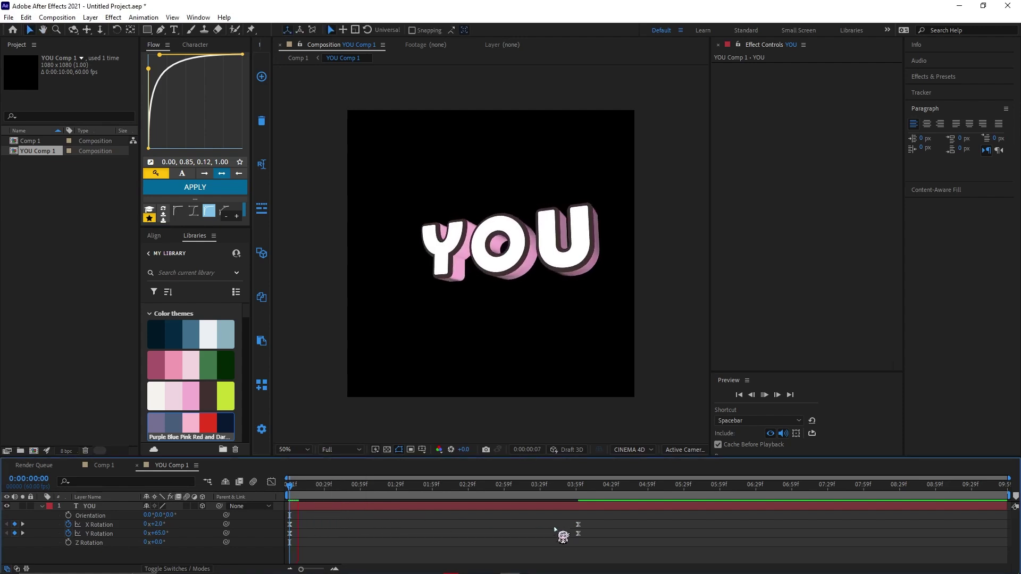
# Step: Drag the closing rotation keyframes to about 1:35 so the spin finishes sooner
pyautogui.moveTo(552, 532); pyautogui.dragTo(379, 545)
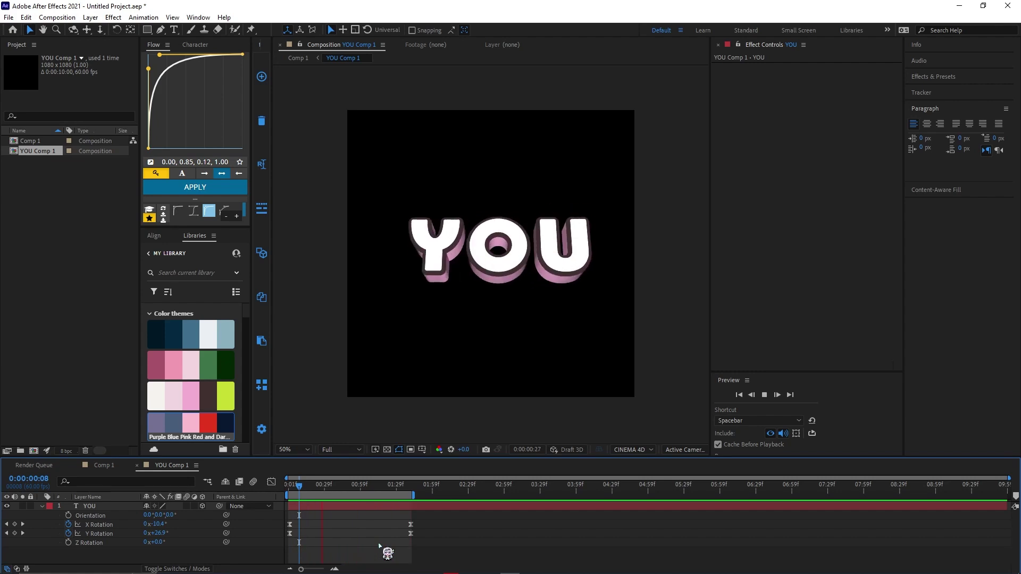
pyautogui.press('space')
pyautogui.click(44, 507)
pyautogui.click(45, 506)
pyautogui.scroll(-3, 84, 529)
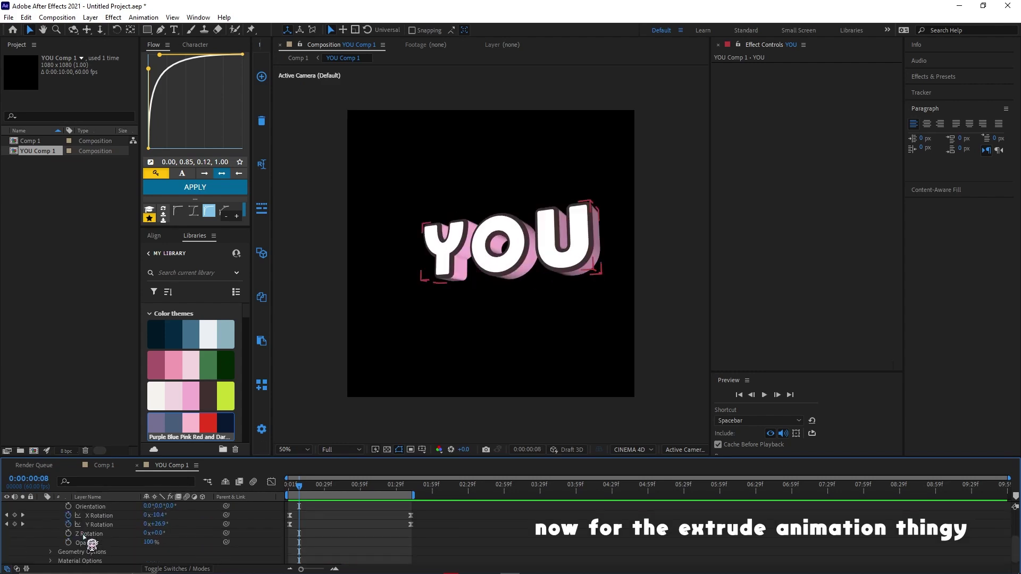
# Step: Under Geometry Options, set a 7.0 Extrusion Depth keyframe at about 1:28
pyautogui.click(51, 551)
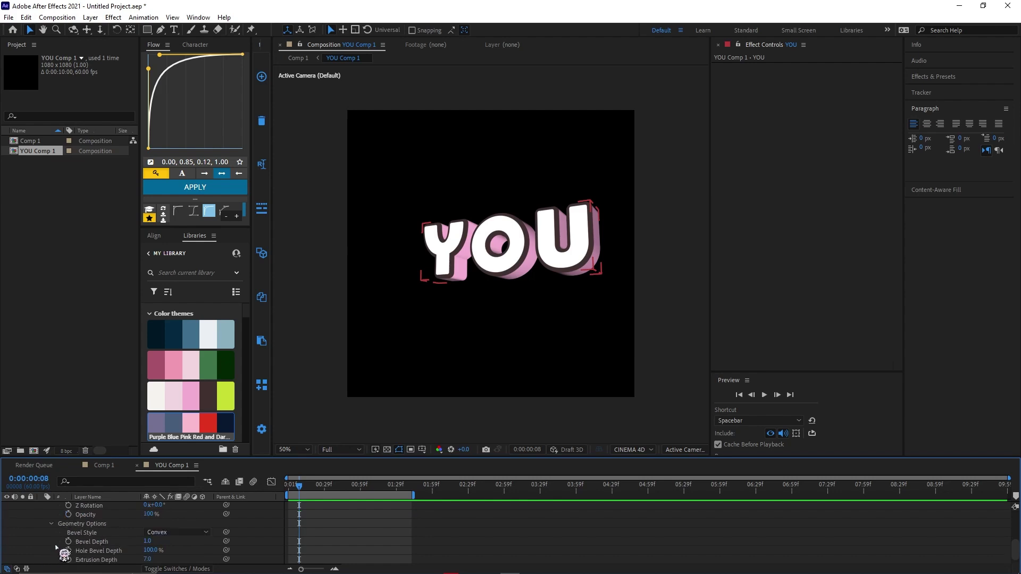
pyautogui.click(339, 497)
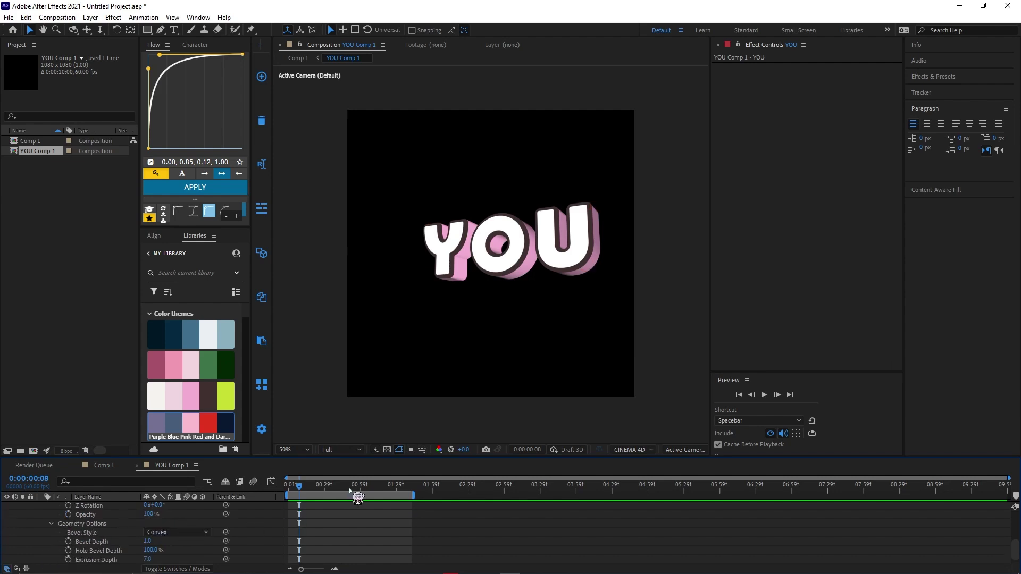
pyautogui.moveTo(349, 490); pyautogui.dragTo(395, 490)
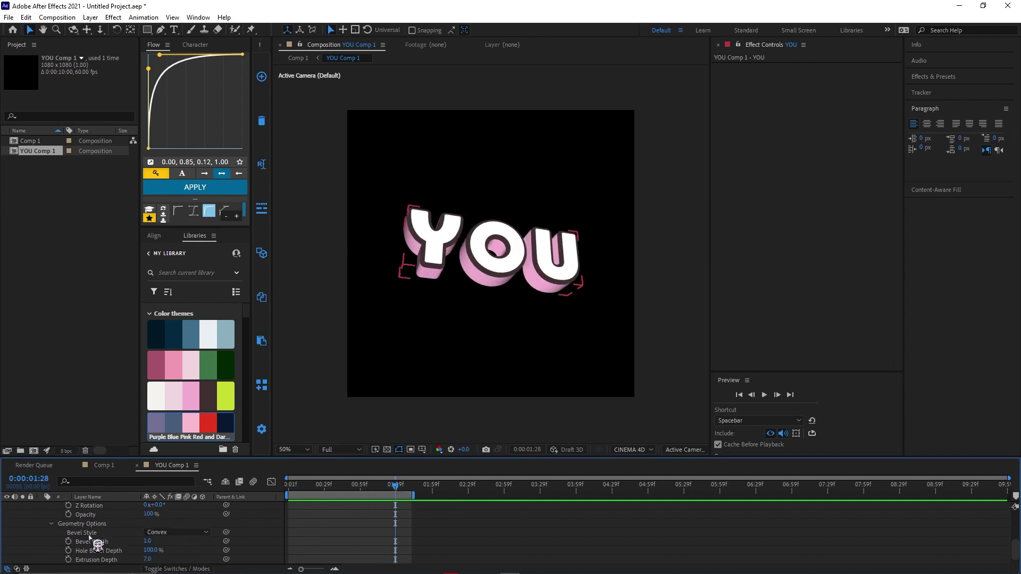
pyautogui.click(68, 559)
pyautogui.scroll(-1, 412, 548)
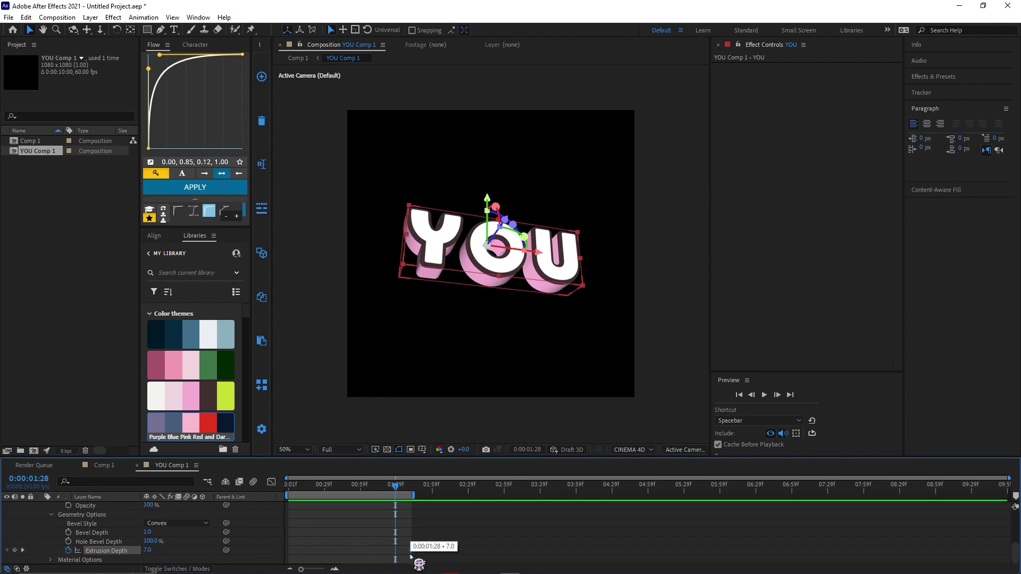
pyautogui.scroll(2, 429, 552)
pyautogui.scroll(2, 423, 544)
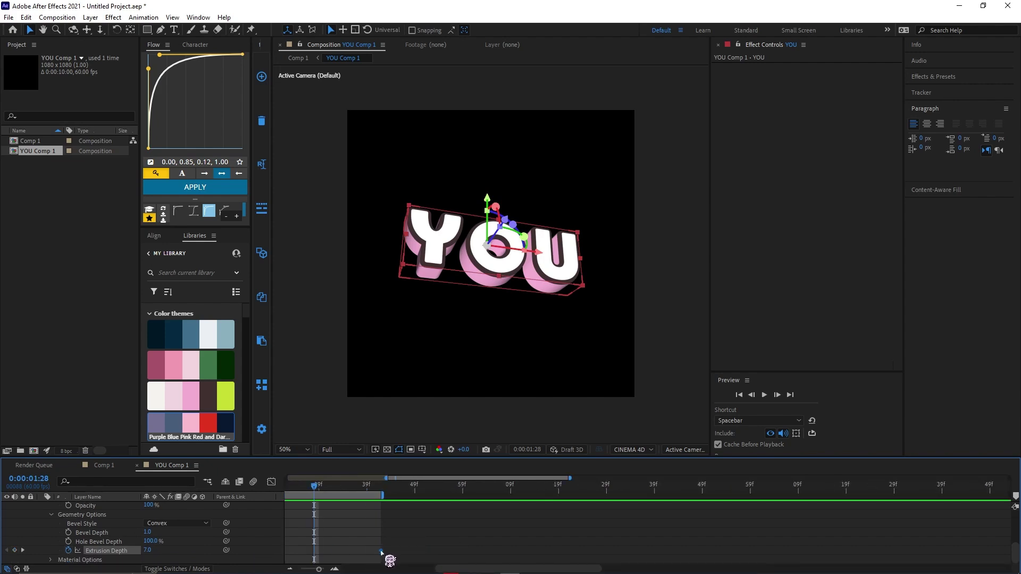
pyautogui.scroll(-2, 381, 548)
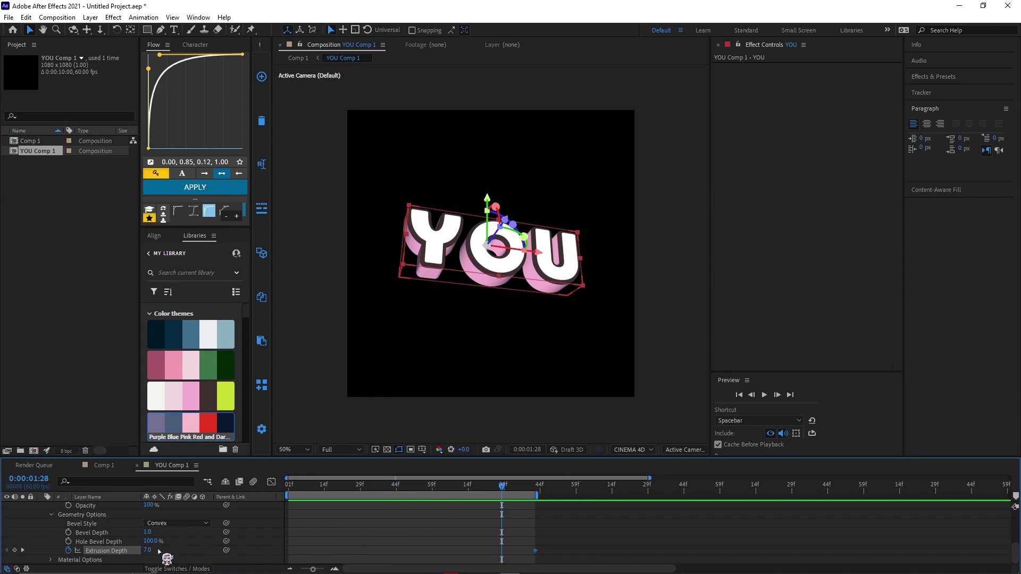
# Step: Add a 2.0 Extrusion Depth keyframe, move it to 0 s, and select both keyframes
pyautogui.moveTo(147, 552); pyautogui.dragTo(145, 551)
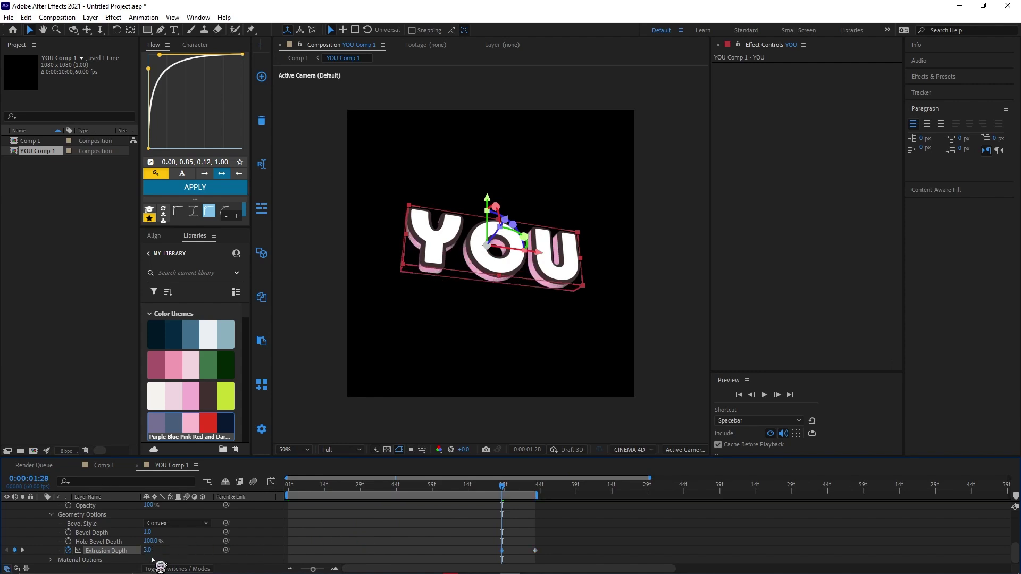
pyautogui.write('2')
pyautogui.press('Return')
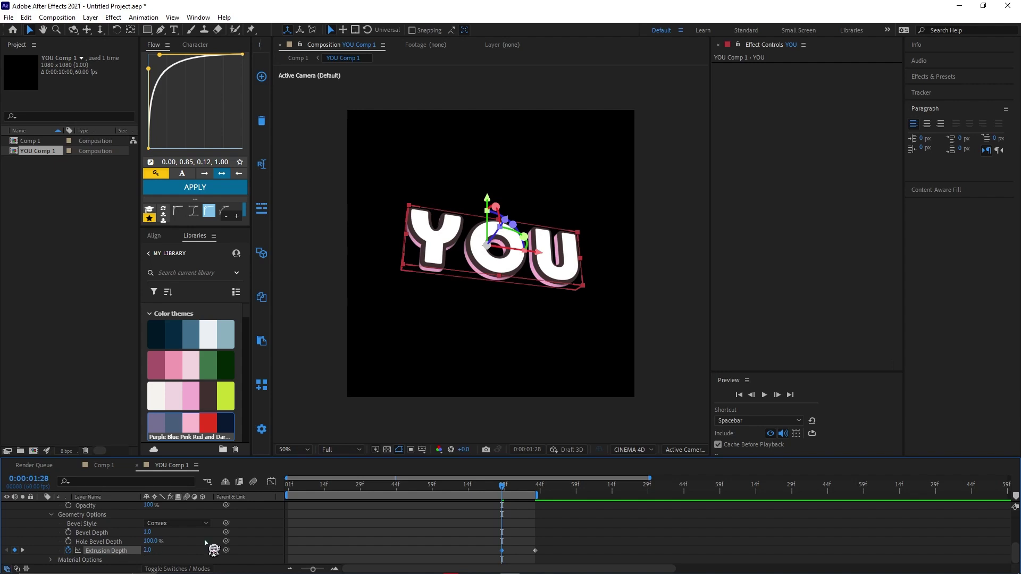
pyautogui.moveTo(502, 551); pyautogui.dragTo(289, 551)
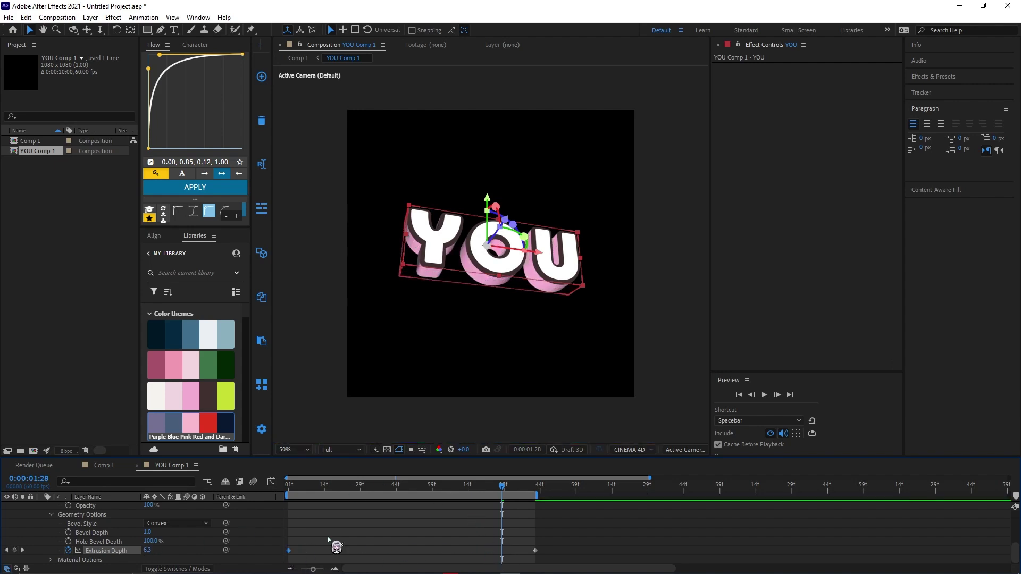
pyautogui.moveTo(560, 539); pyautogui.dragTo(280, 558)
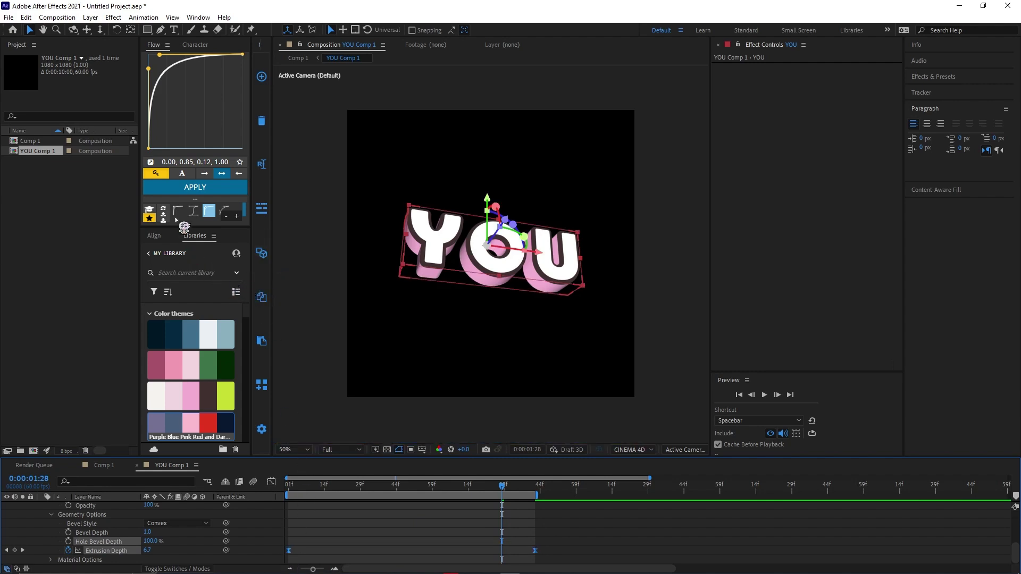
# Step: Apply the 0.84, 0.00, 0.16, 1.00 S-curve ease to the Extrusion Depth keyframes and preview
pyautogui.moveTo(203, 219)
pyautogui.moveTo(196, 227); pyautogui.dragTo(195, 259)
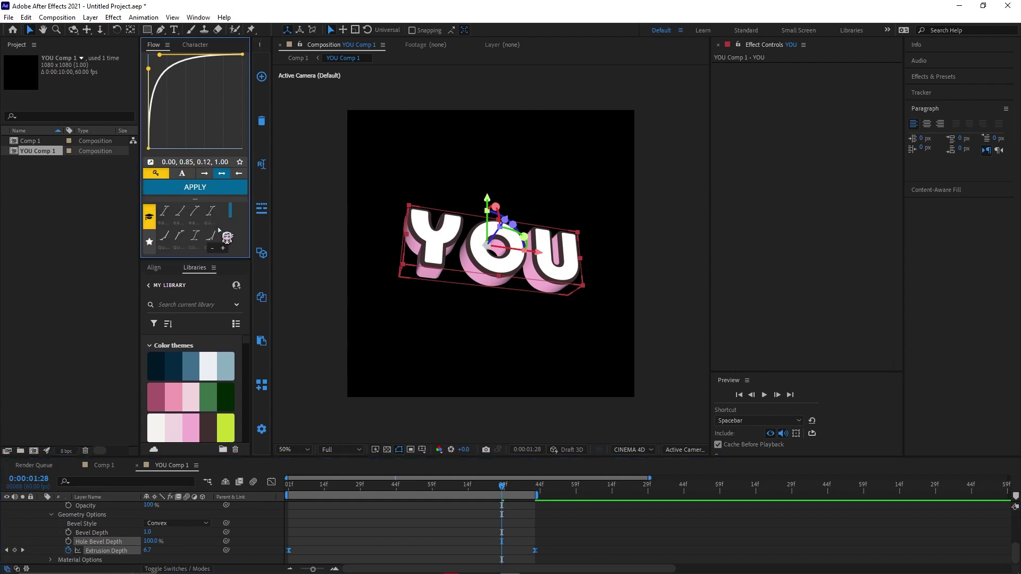
pyautogui.scroll(-2, 204, 234)
pyautogui.click(164, 231)
pyautogui.click(195, 188)
pyautogui.click(459, 541)
pyautogui.press('space')
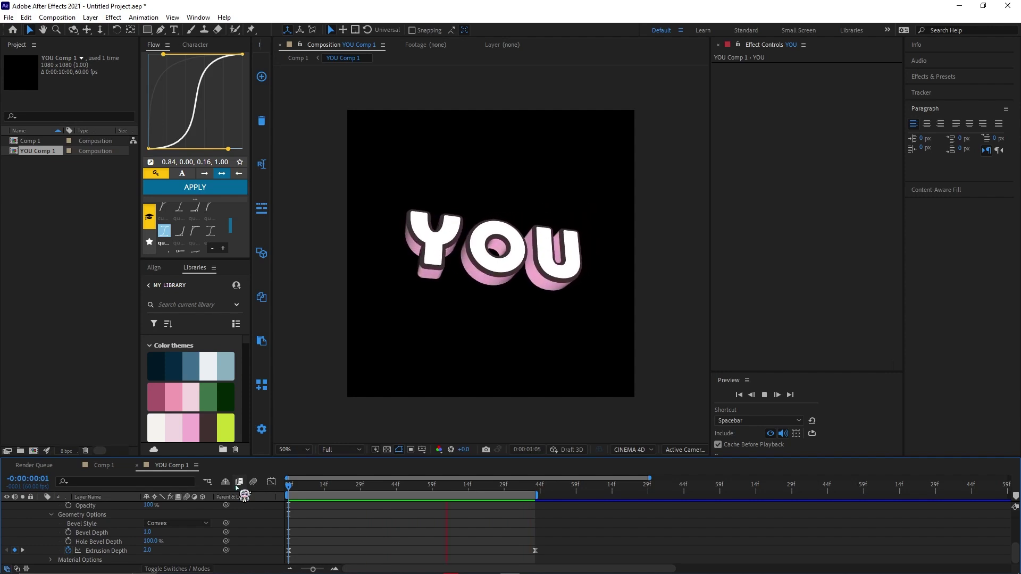
pyautogui.click(316, 71)
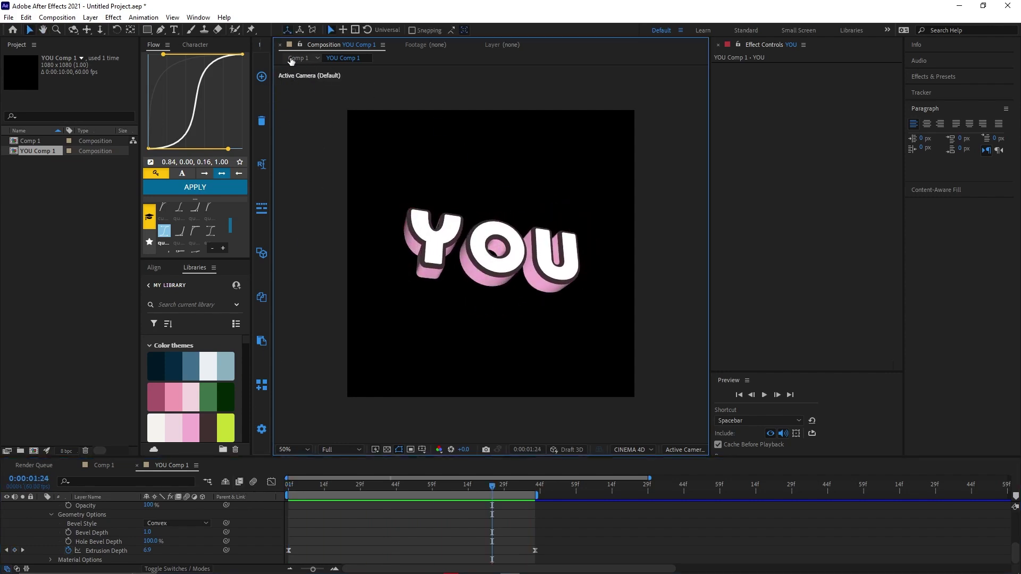
# Step: Switch to the main Comp 1 to view the animated YOU text with Posterize and S_QuadTone
pyautogui.click(291, 59)
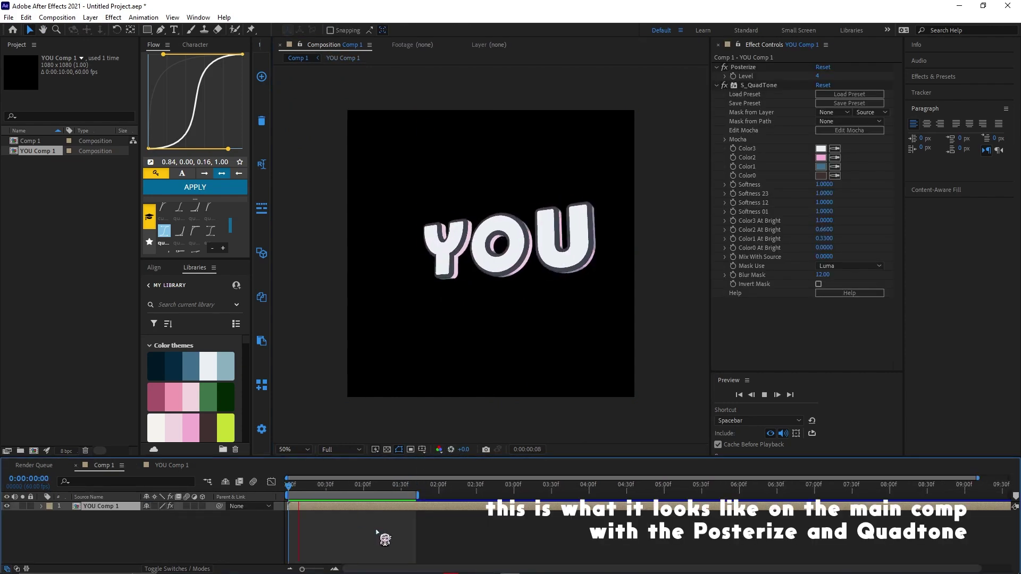